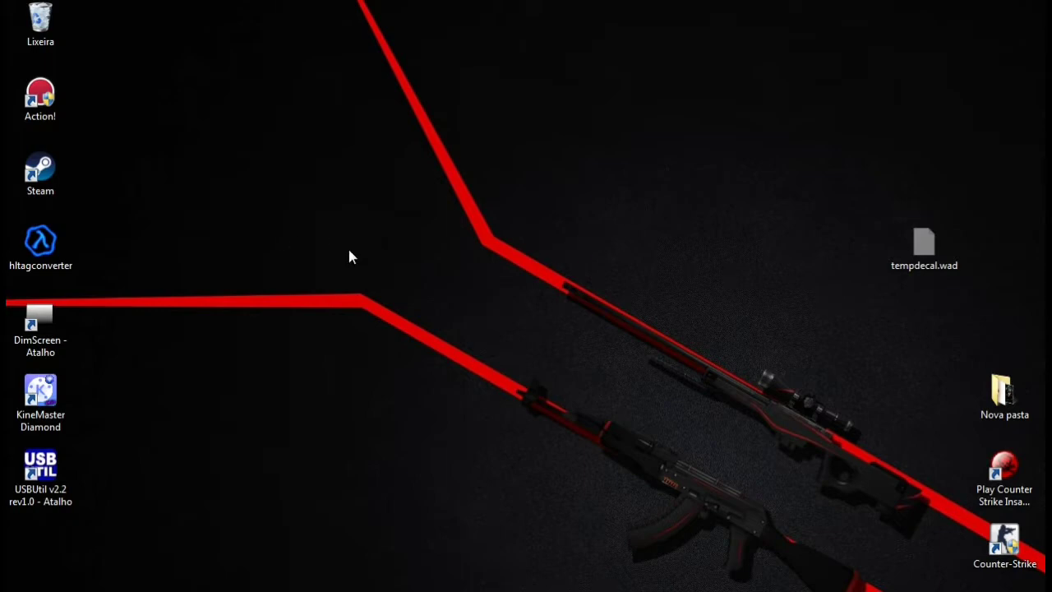
pyautogui.moveTo(29, 245); pyautogui.dragTo(350, 171)
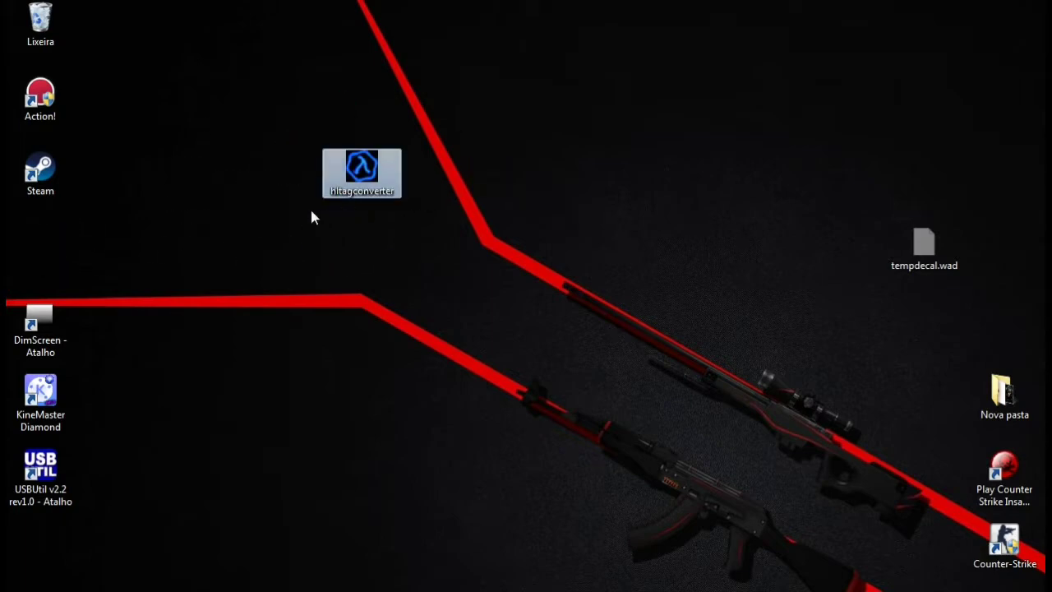
pyautogui.moveTo(371, 172); pyautogui.dragTo(37, 246)
pyautogui.click(299, 173)
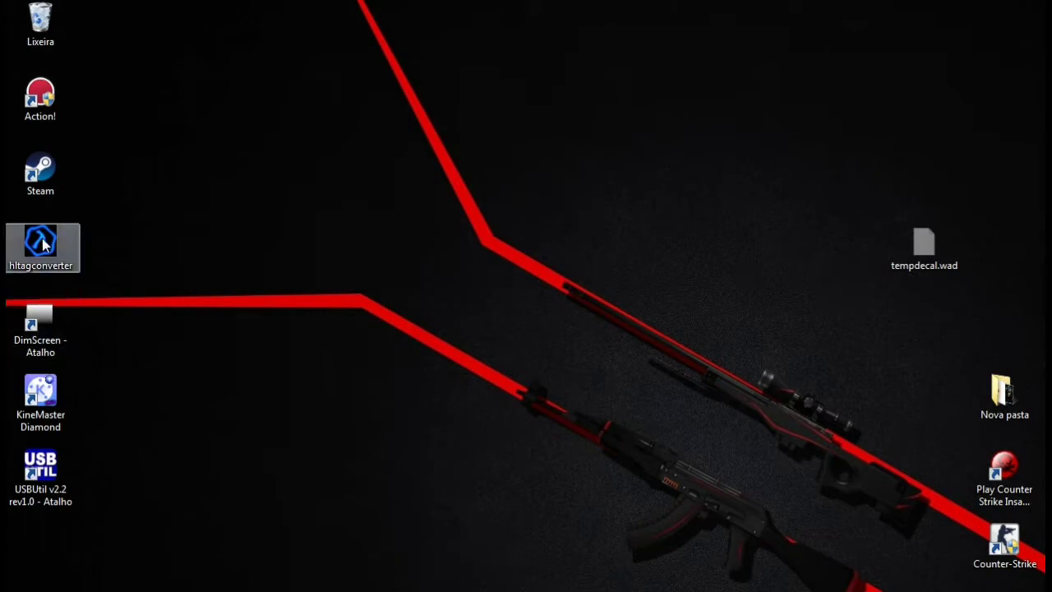
# View the MediaFire download page for hltagconverter.exe in the browser, and return to the desktop
pyautogui.click(220, 588)
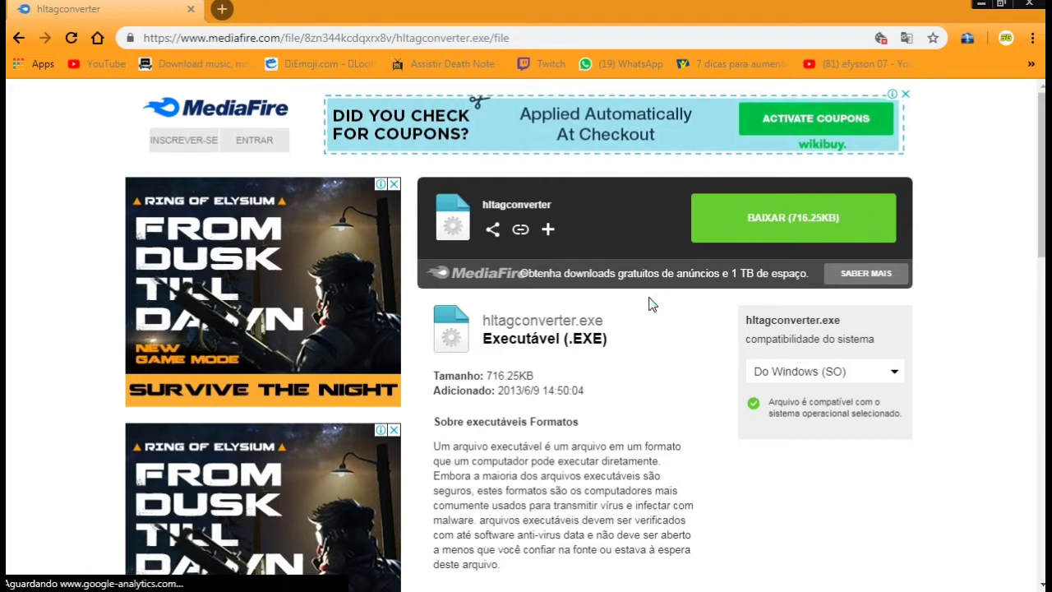
pyautogui.click(1042, 7)
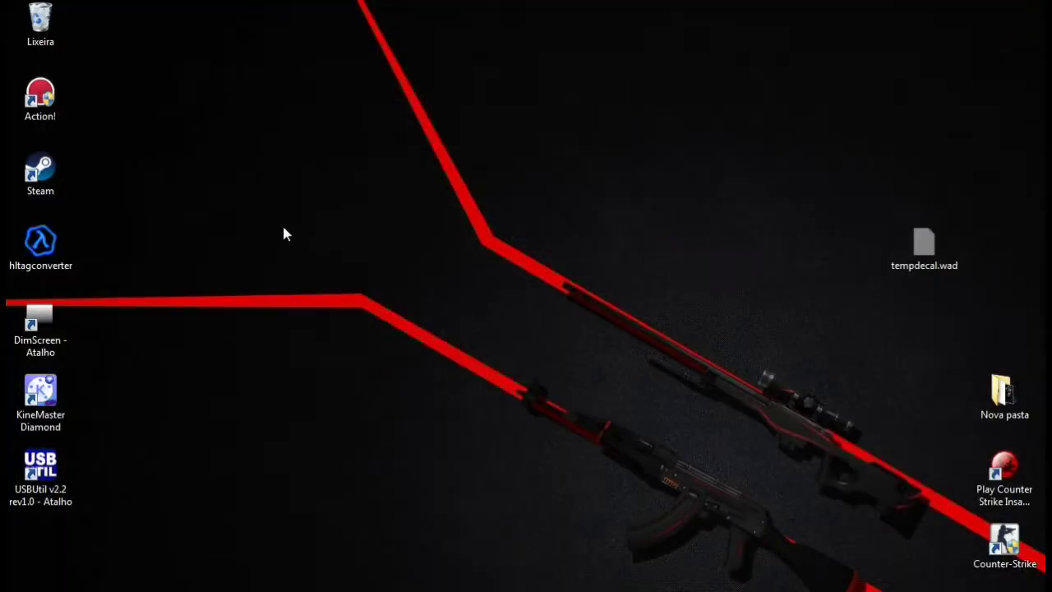
# Place the hltagconverter file in the empty upper area of the desktop and launch it
pyautogui.click(29, 244)
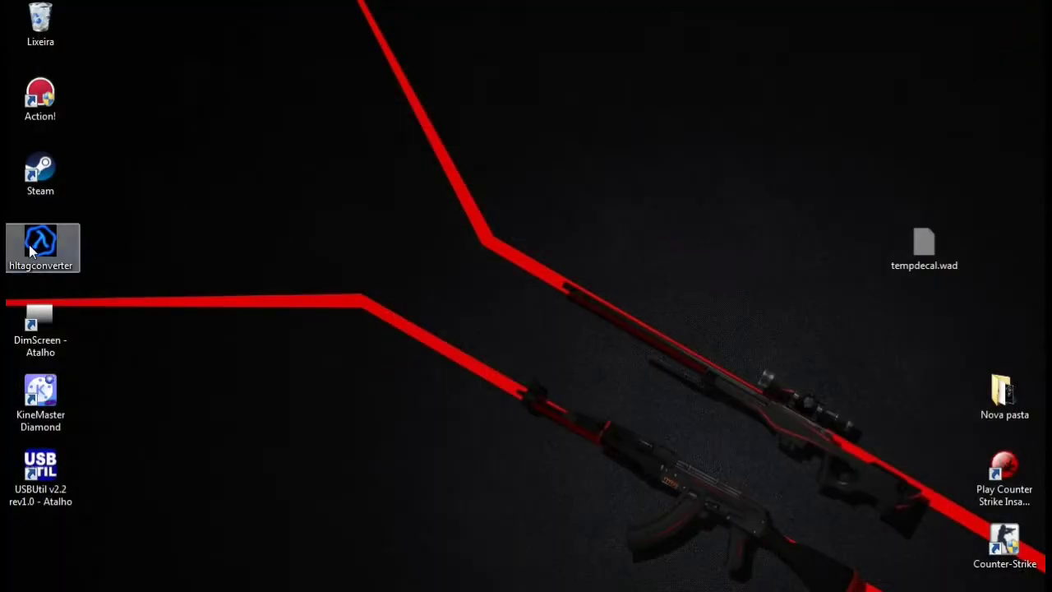
pyautogui.moveTo(29, 244); pyautogui.dragTo(254, 191)
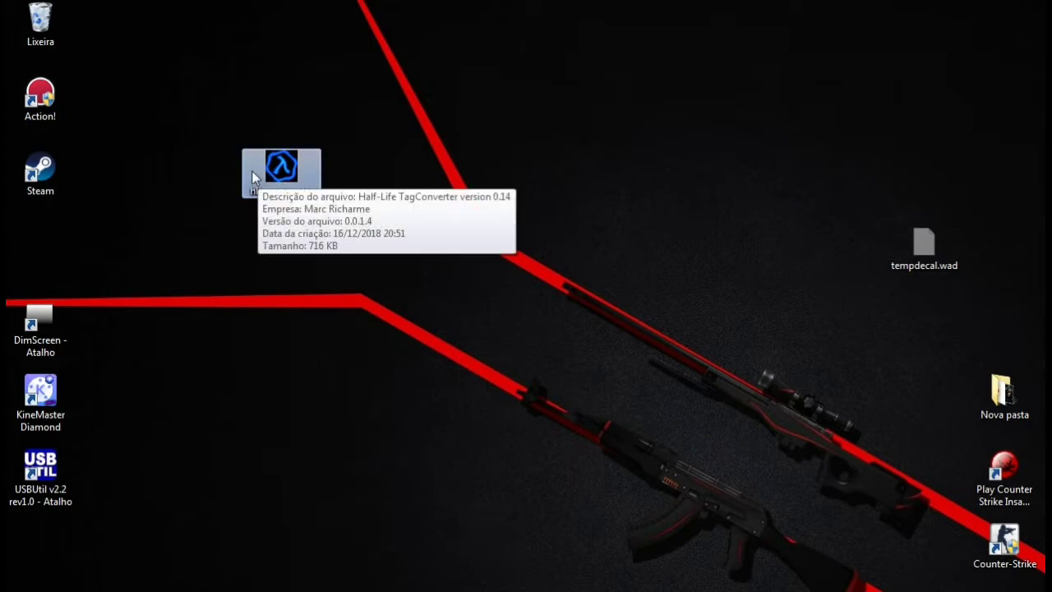
pyautogui.doubleClick(251, 169)
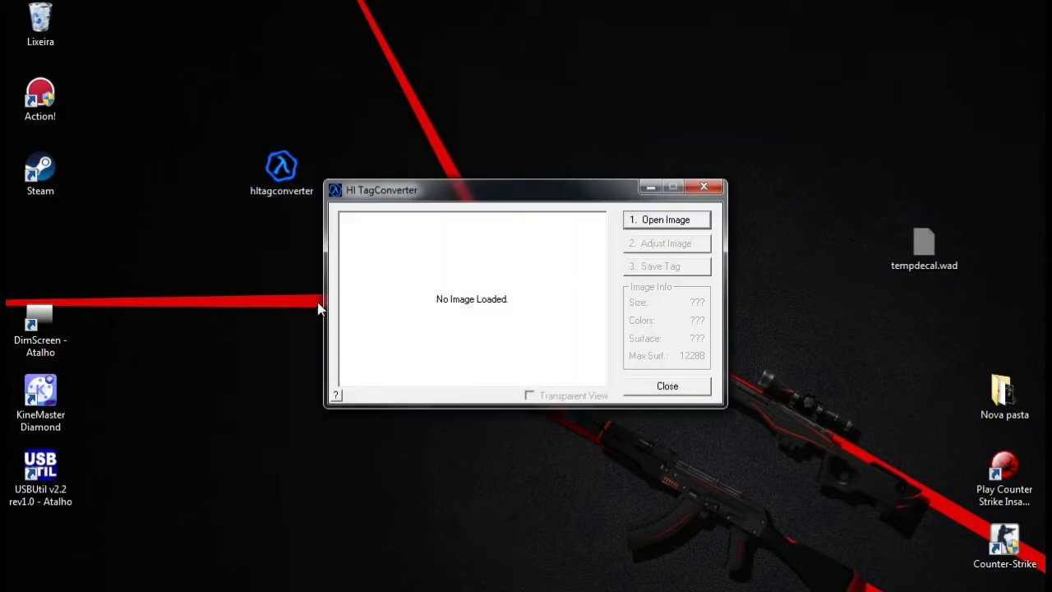
# Load the red SG logo image 20181211_042721 from the Imagens library into HI TagConverter
pyautogui.click(664, 220)
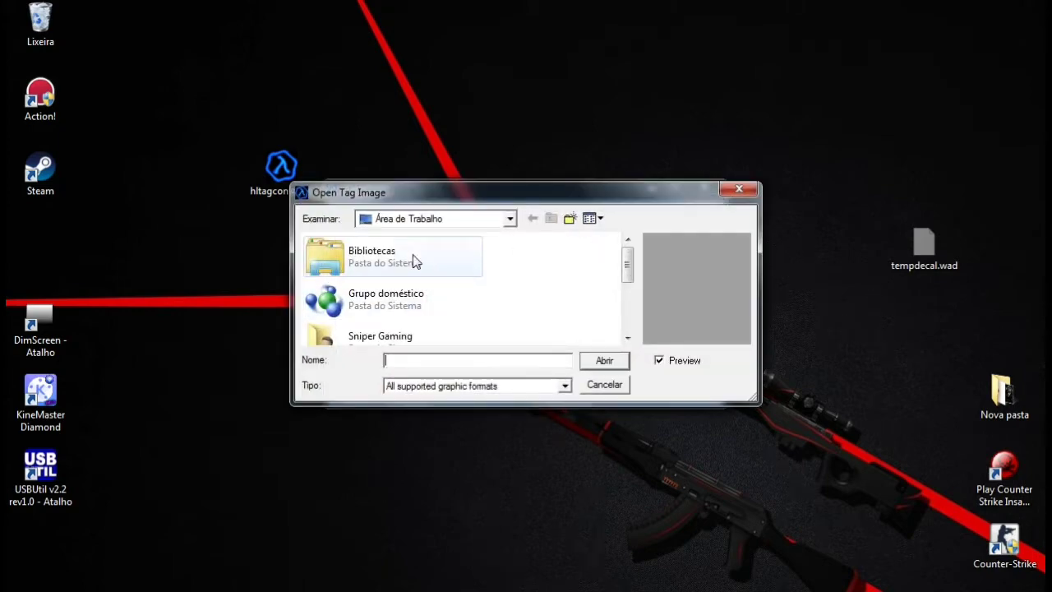
pyautogui.doubleClick(414, 261)
pyautogui.moveTo(627, 273); pyautogui.dragTo(625, 307)
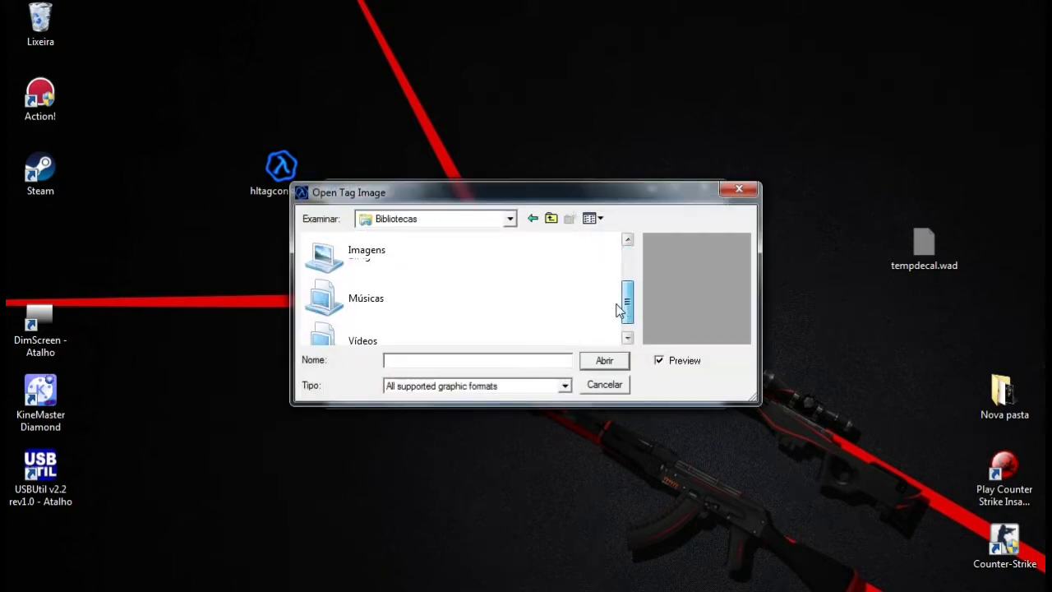
pyautogui.doubleClick(429, 250)
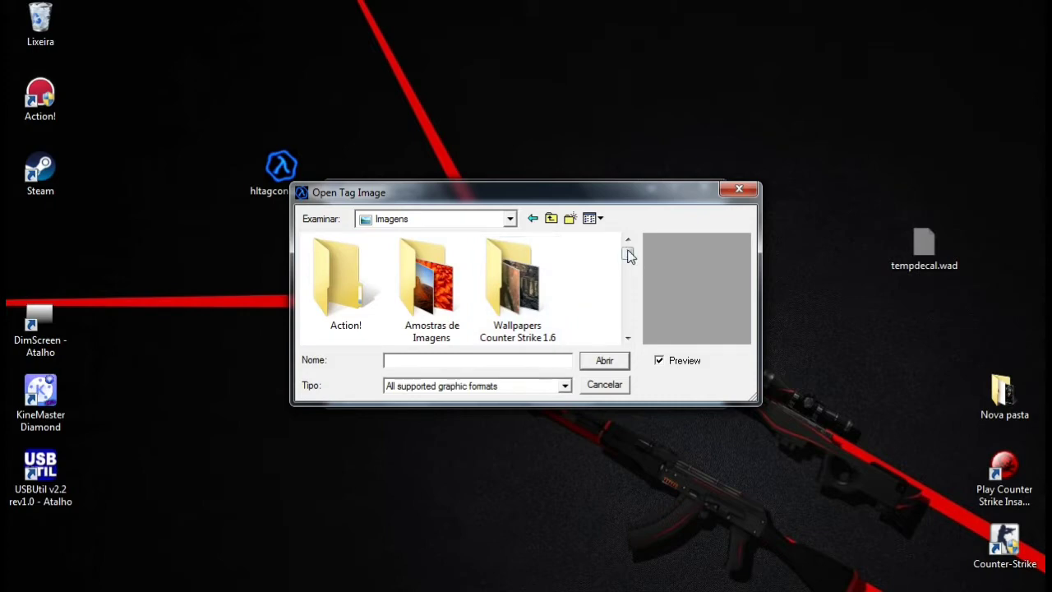
pyautogui.moveTo(630, 182); pyautogui.dragTo(631, 119)
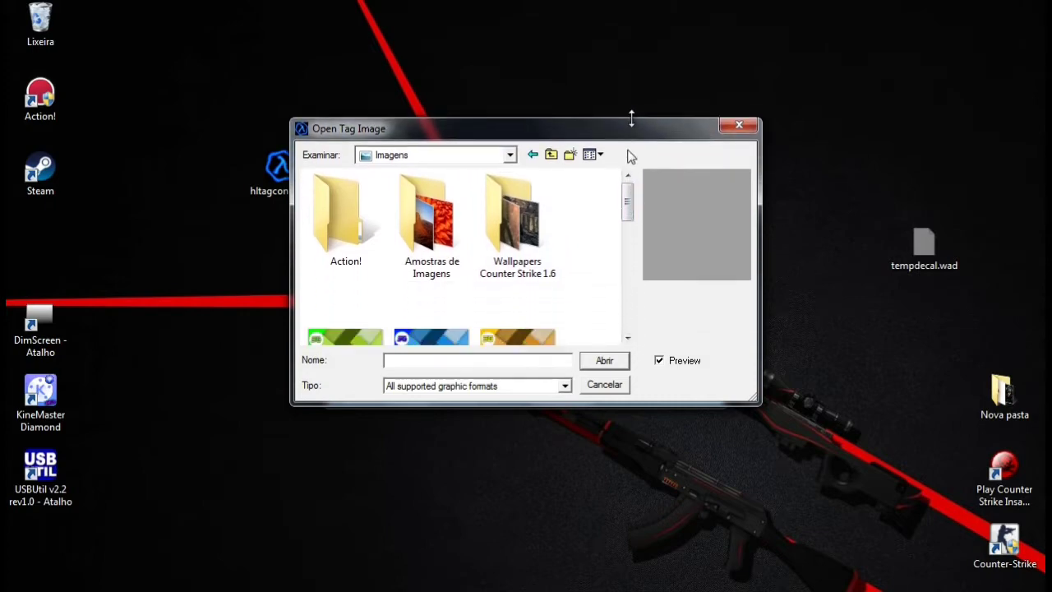
pyautogui.moveTo(627, 199); pyautogui.dragTo(627, 227)
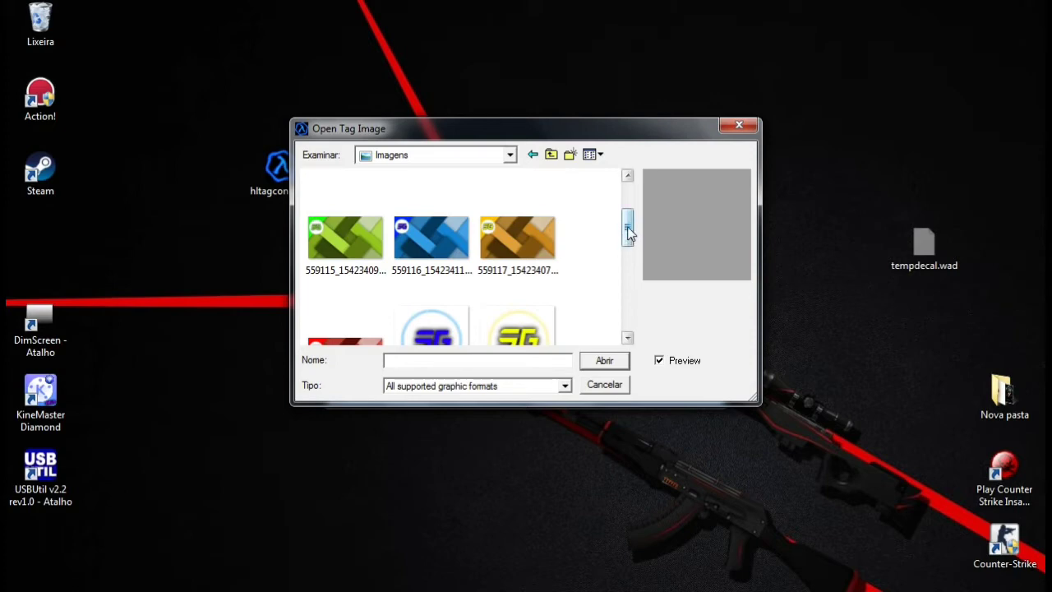
pyautogui.moveTo(628, 233); pyautogui.dragTo(628, 247)
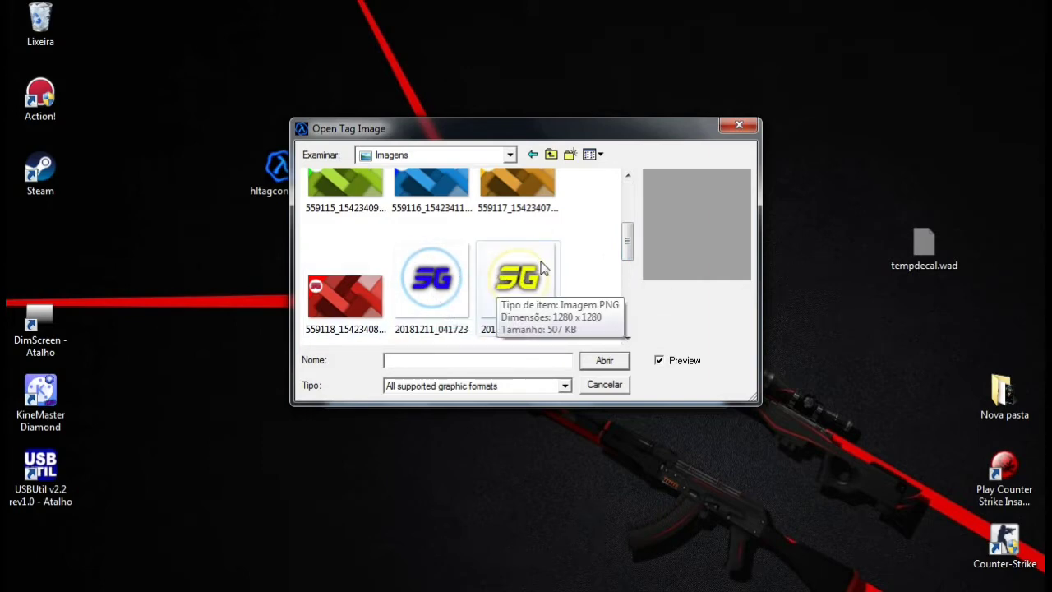
pyautogui.moveTo(627, 240); pyautogui.dragTo(627, 268)
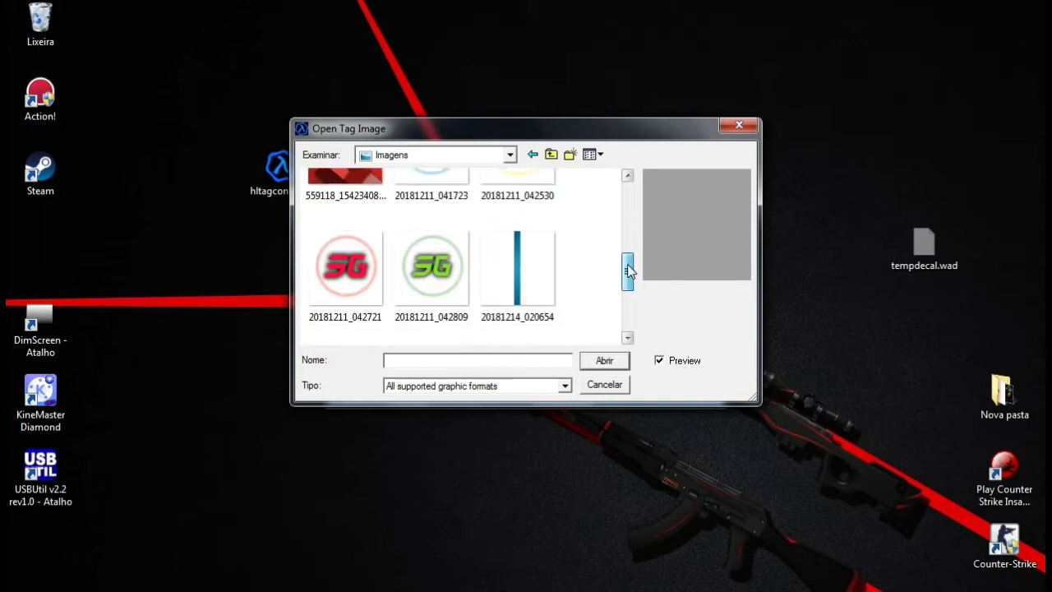
pyautogui.click(350, 262)
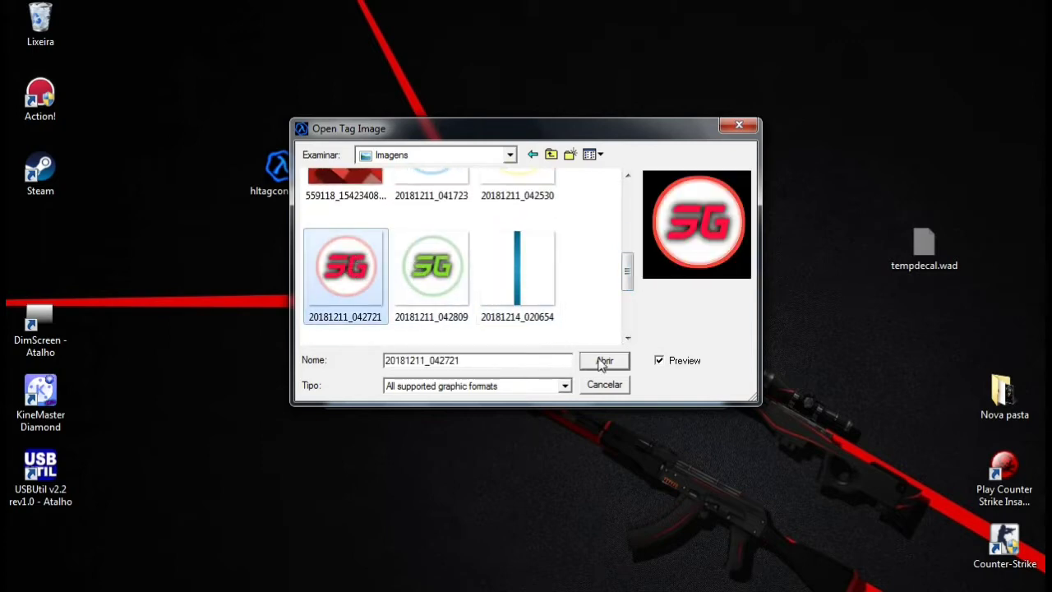
pyautogui.click(604, 361)
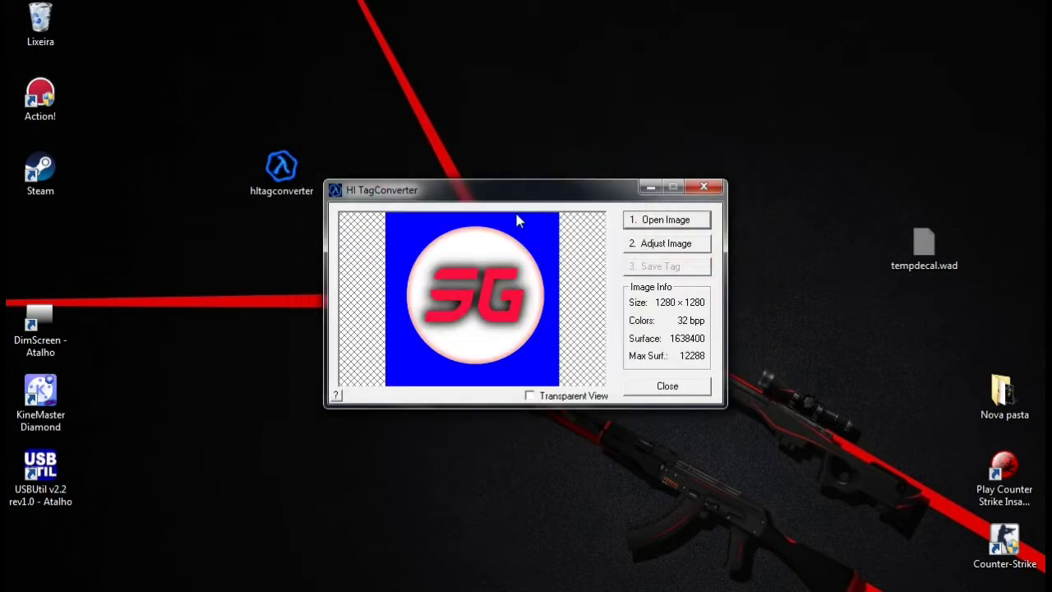
# Adjust the image to 96 × 96, convert it to 256 colors, and turn on the transparent view
pyautogui.click(666, 244)
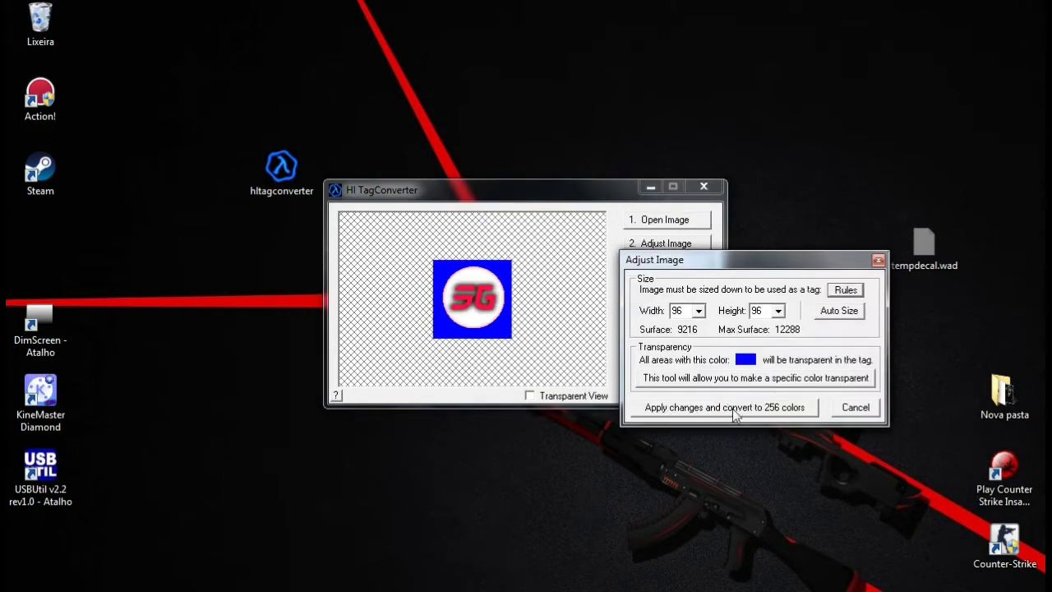
pyautogui.click(731, 411)
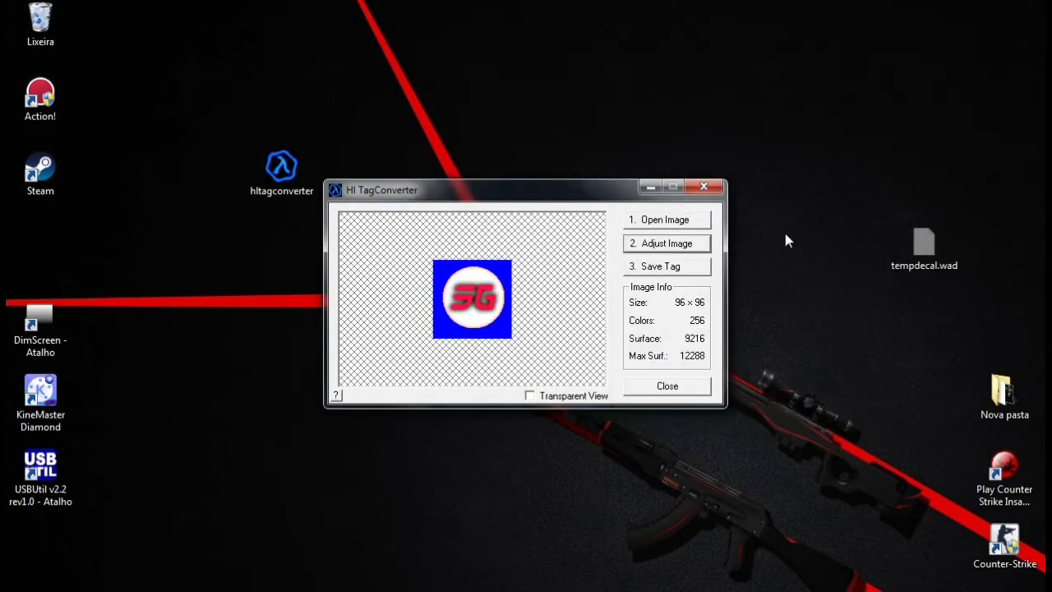
pyautogui.click(529, 396)
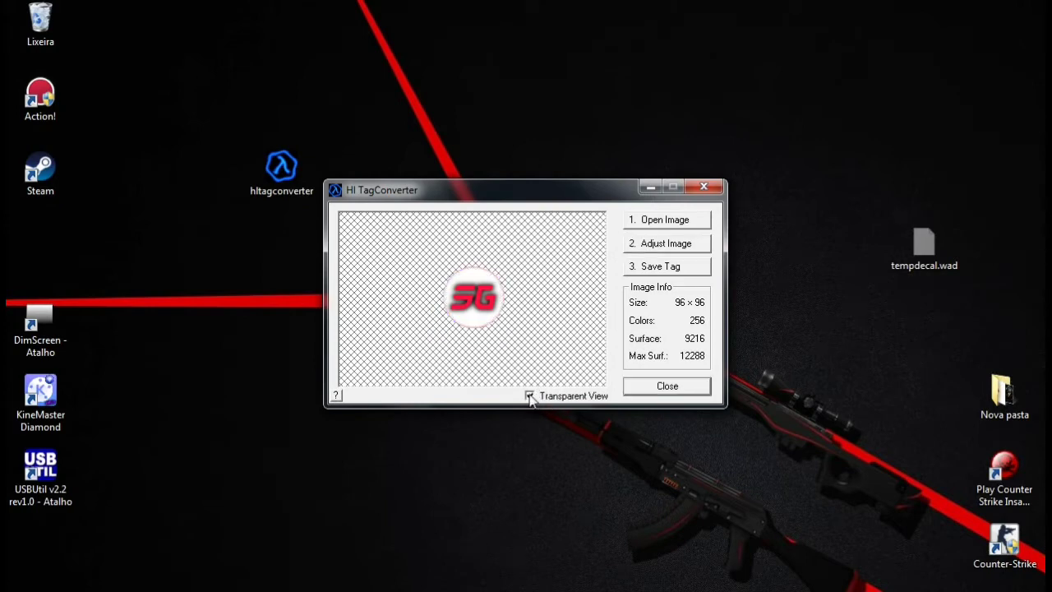
# Start saving the tag as an exported WAD file named tempdecal.wad
pyautogui.click(658, 274)
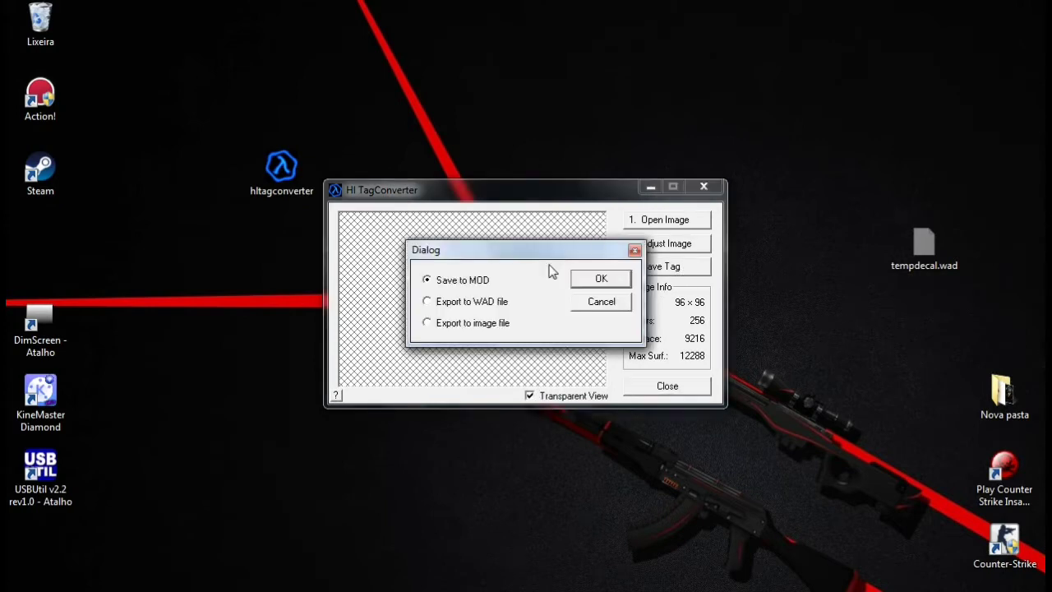
pyautogui.click(427, 303)
pyautogui.click(601, 278)
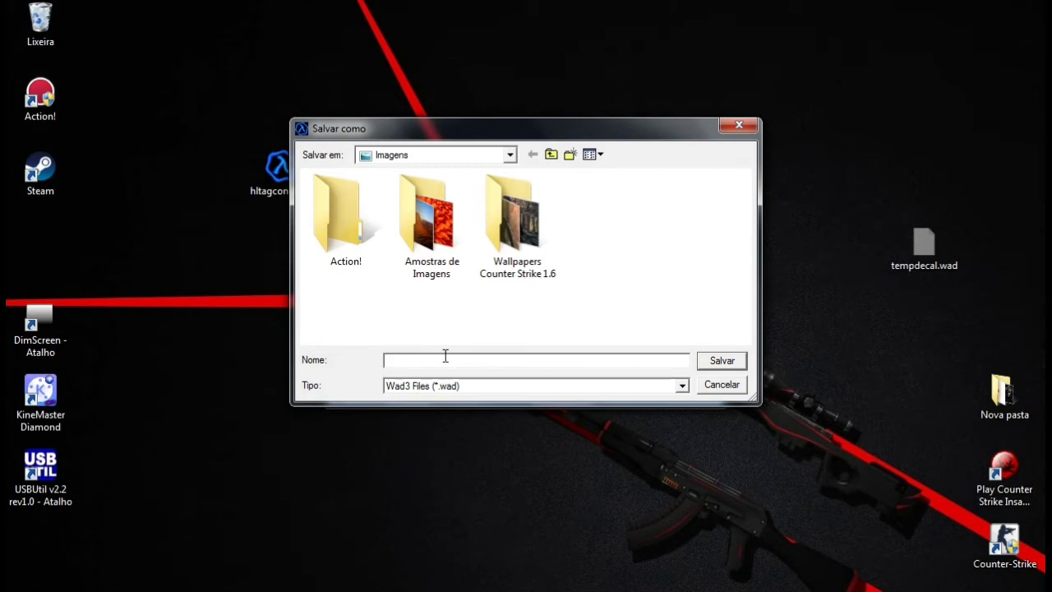
pyautogui.write('tempdecal')
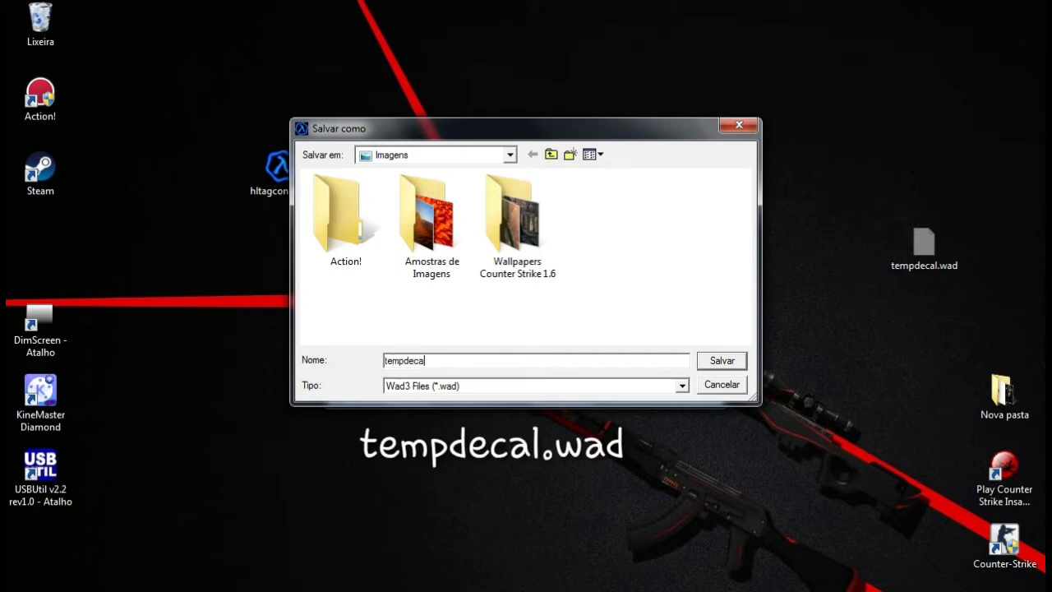
pyautogui.write('.wad')
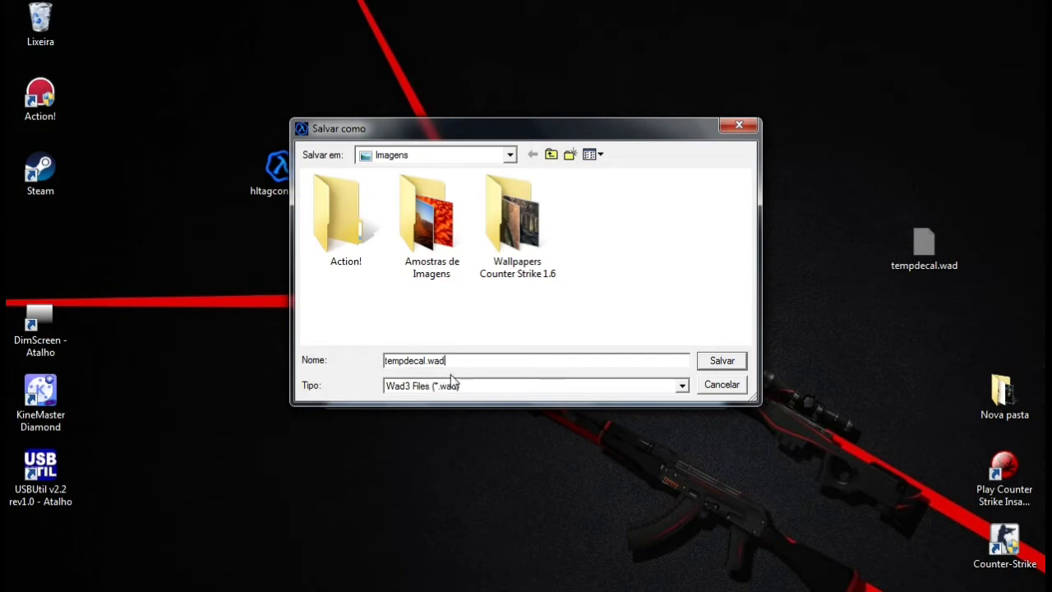
# Save the WAD file to Área de Trabalho, replacing the existing one, close the converter, and put its icon back below Steam
pyautogui.click(510, 155)
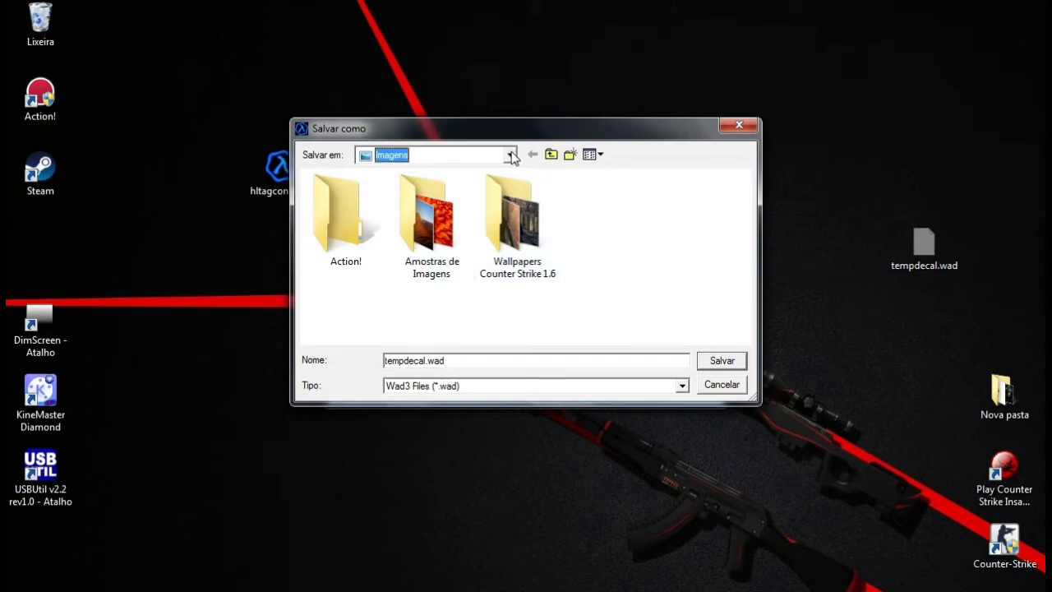
pyautogui.click(510, 156)
pyautogui.scroll(2, 505, 181)
pyautogui.click(493, 170)
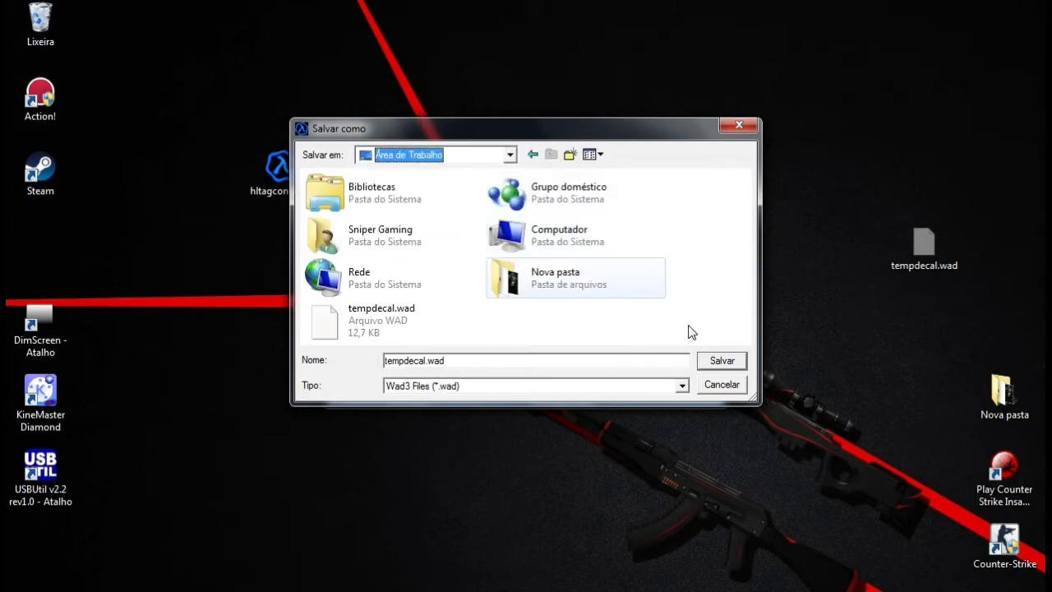
pyautogui.click(723, 361)
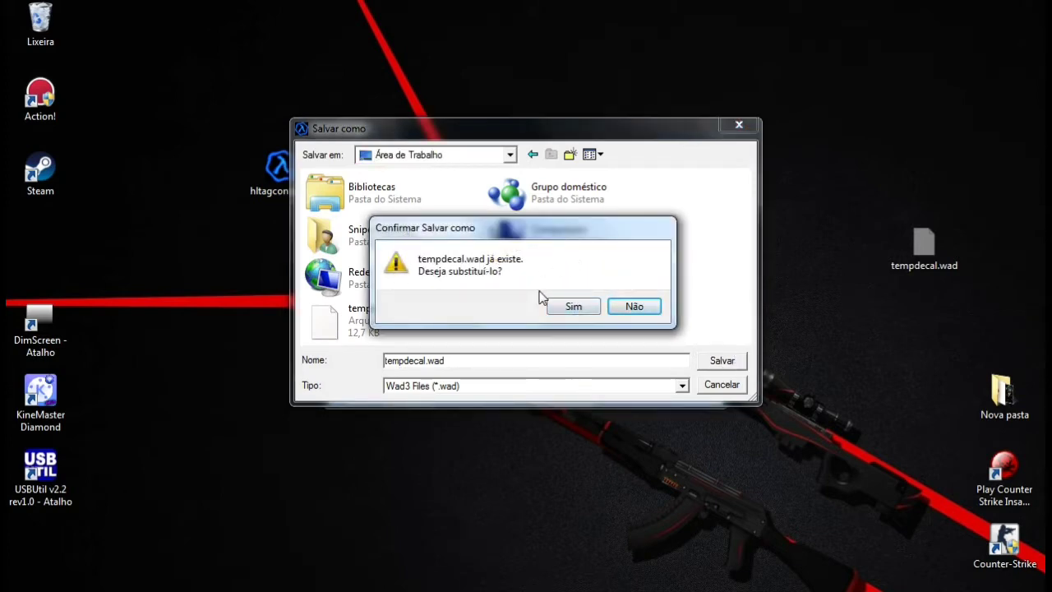
pyautogui.click(573, 307)
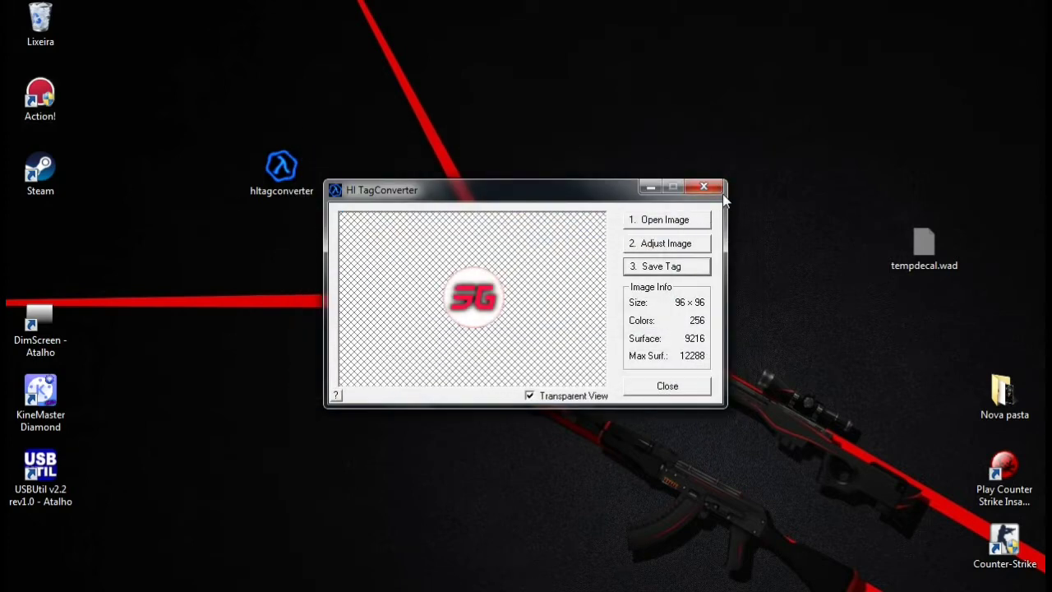
pyautogui.click(704, 188)
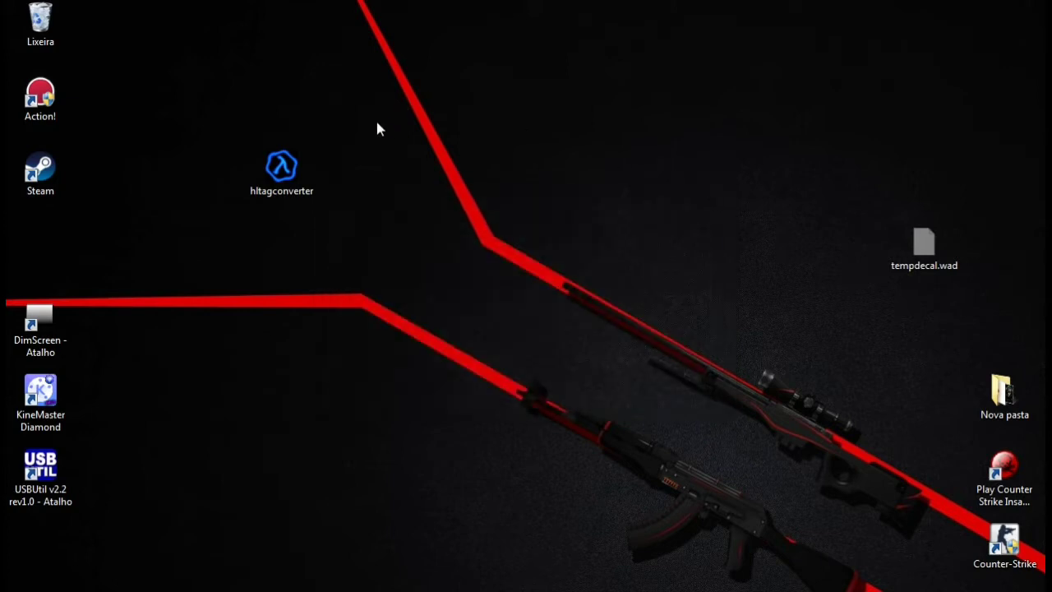
pyautogui.moveTo(267, 182); pyautogui.dragTo(271, 184)
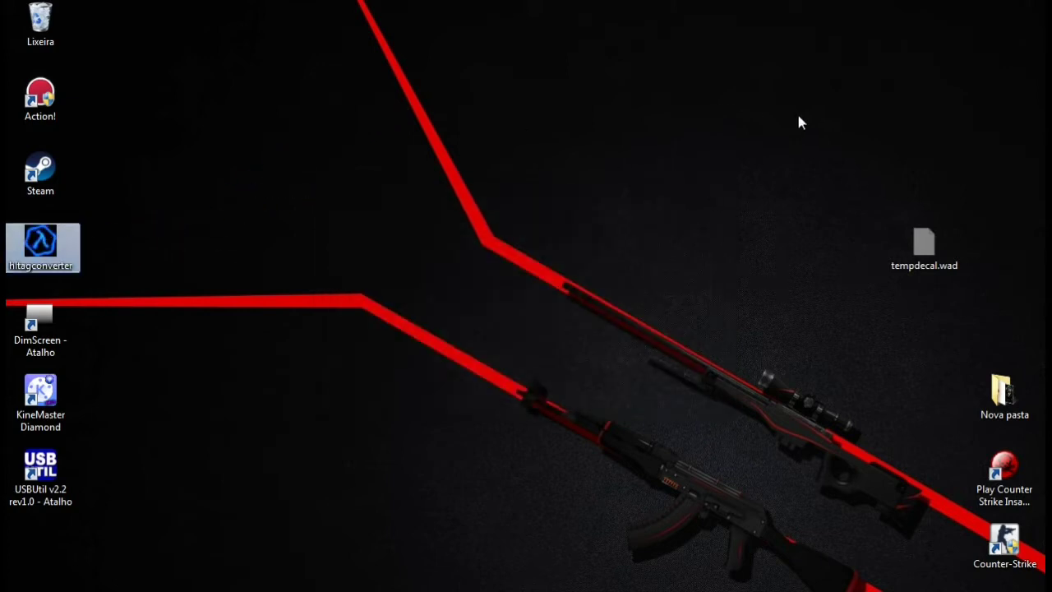
# Cut tempdecal.wad from the desktop and open the file location of the Counter-Strike shortcut
pyautogui.rightClick(923, 245)
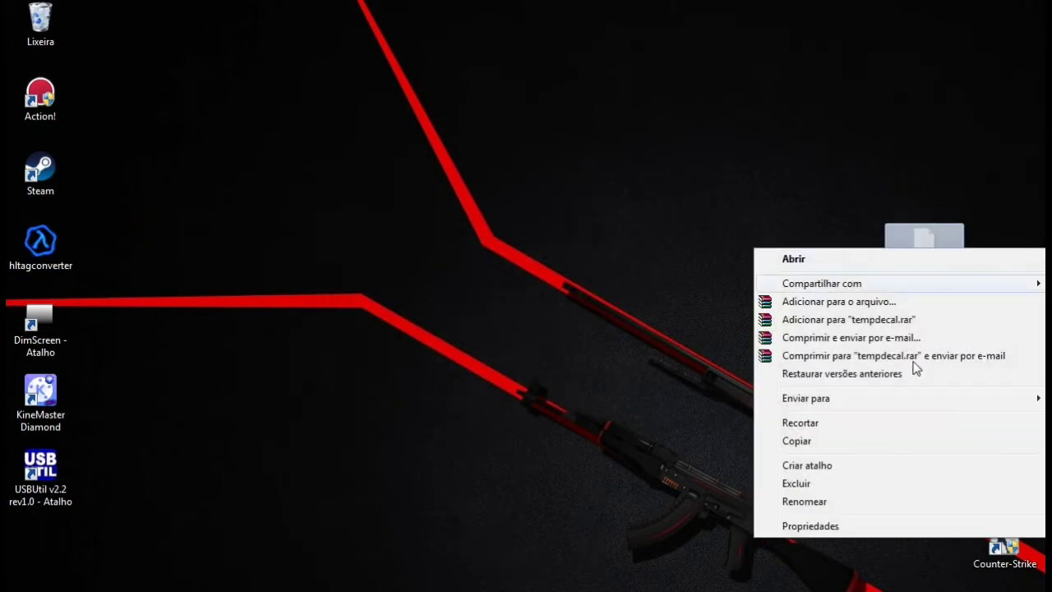
pyautogui.click(804, 424)
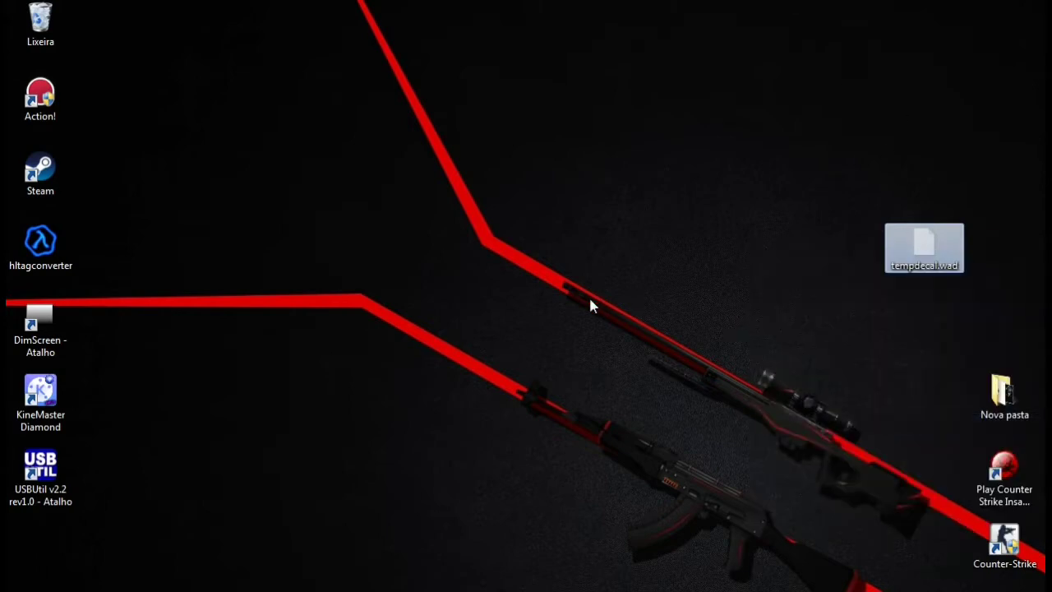
pyautogui.rightClick(1039, 567)
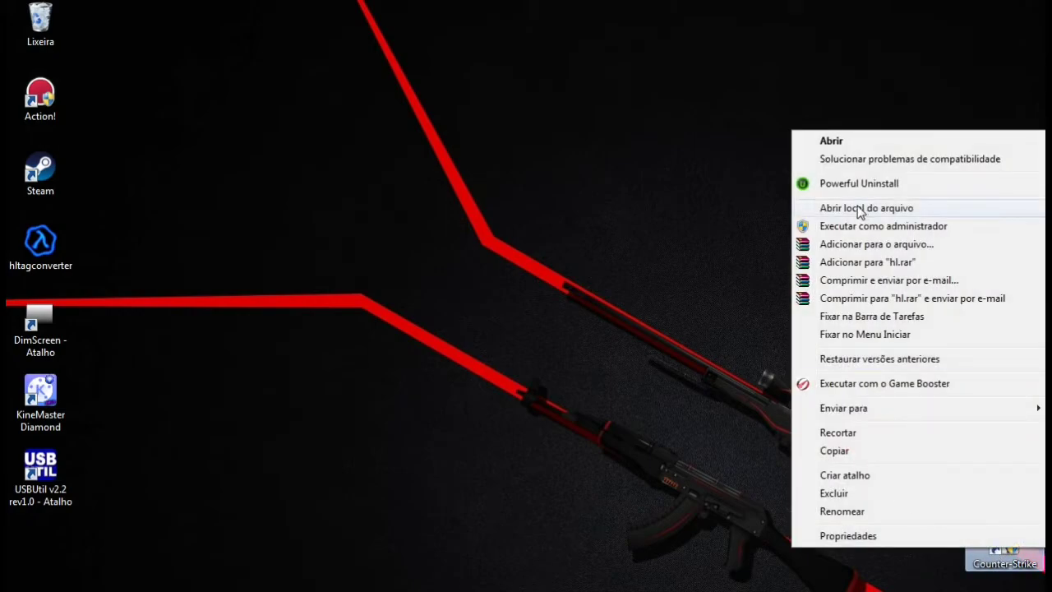
pyautogui.click(860, 210)
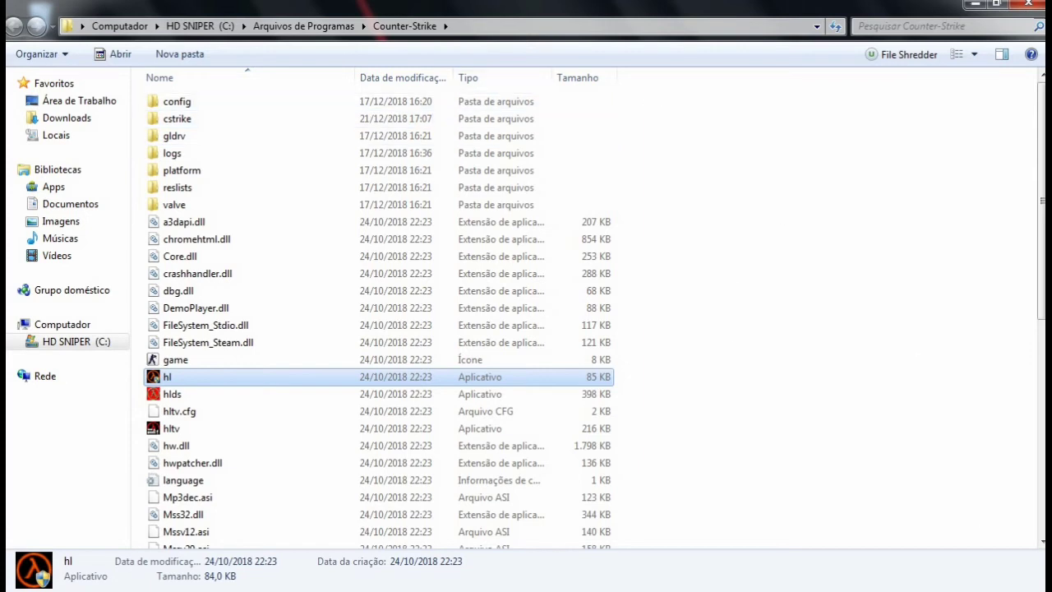
# Go up to the HD SNIPER (C:) drive and reopen the Counter-Strike folder through Arquivos de Programas
pyautogui.click(200, 27)
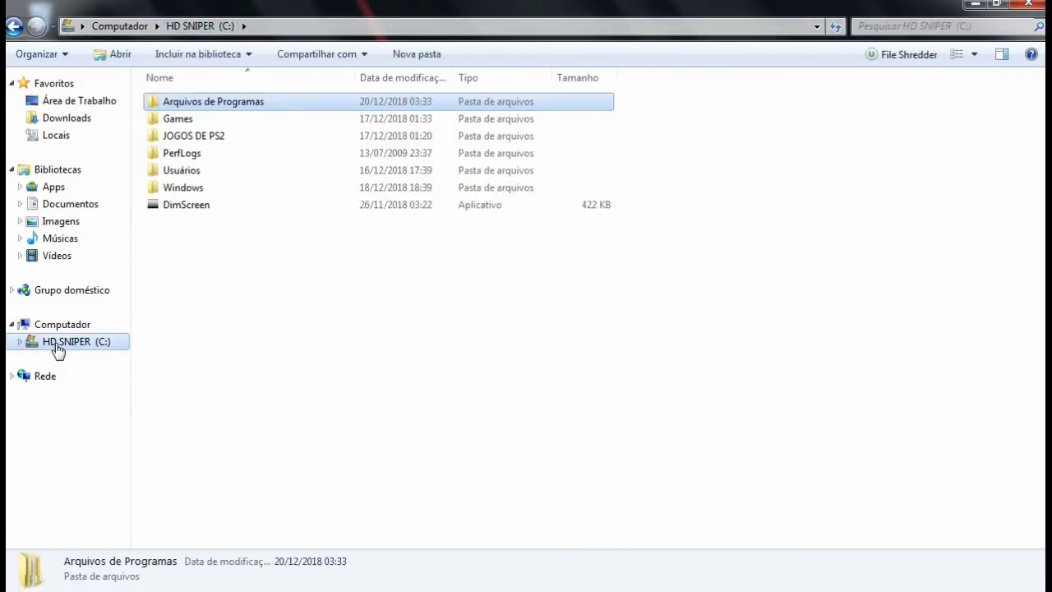
pyautogui.doubleClick(305, 105)
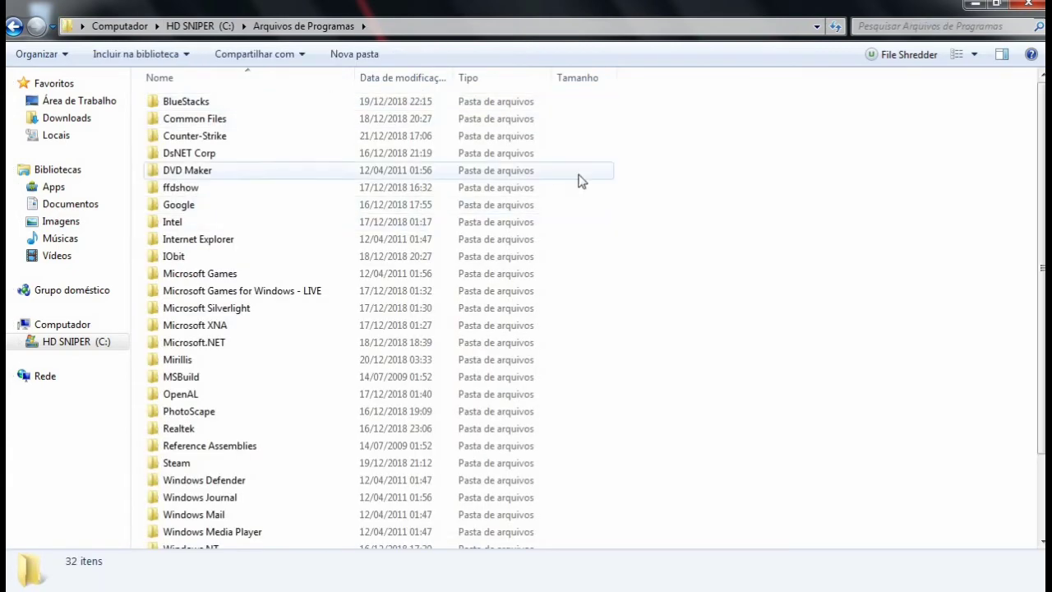
pyautogui.scroll(-2, 584, 197)
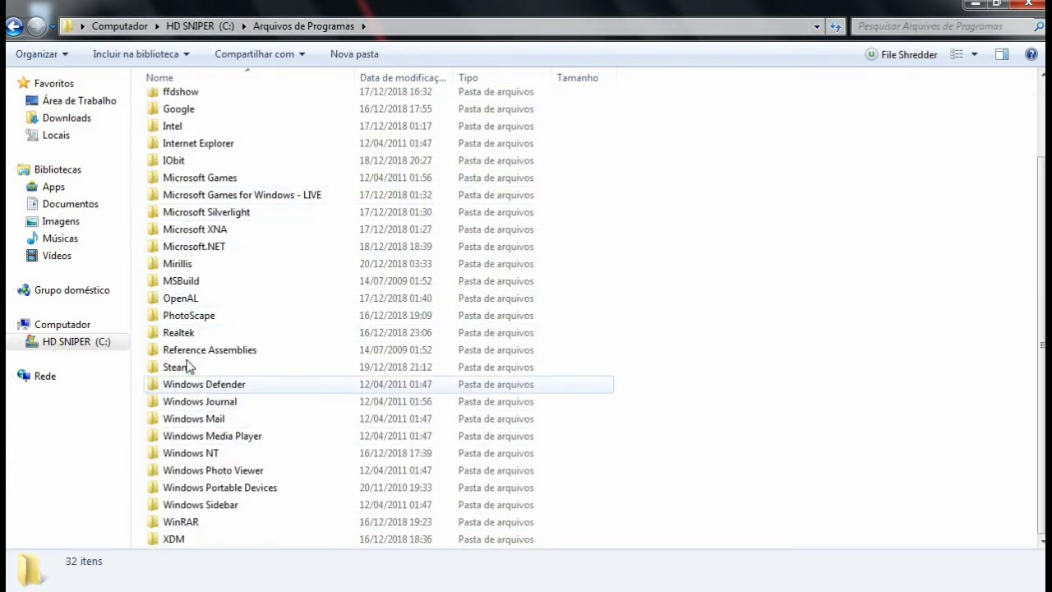
pyautogui.scroll(2, 553, 432)
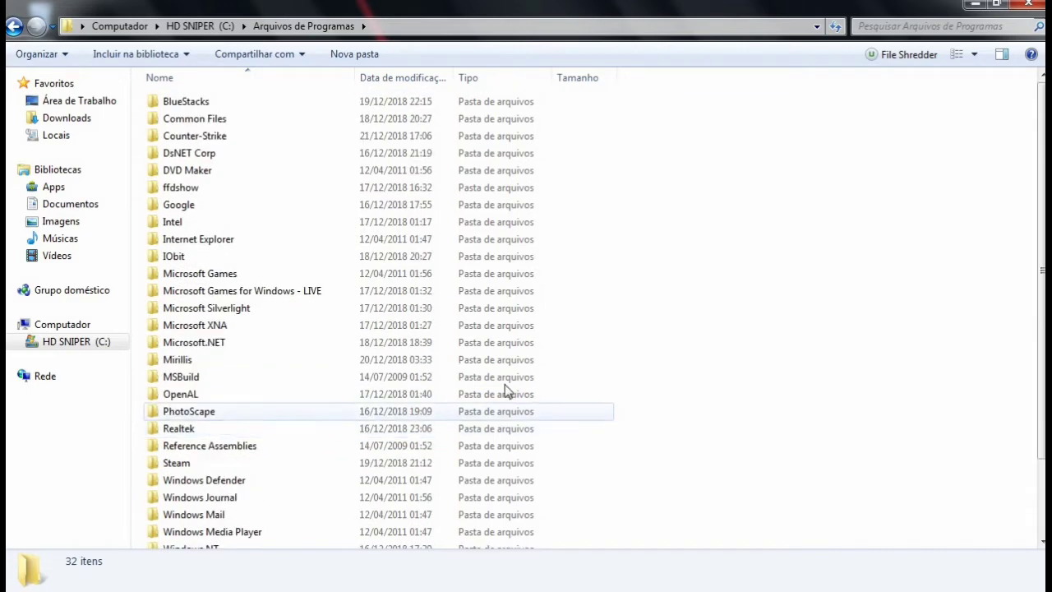
pyautogui.scroll(-1, 345, 487)
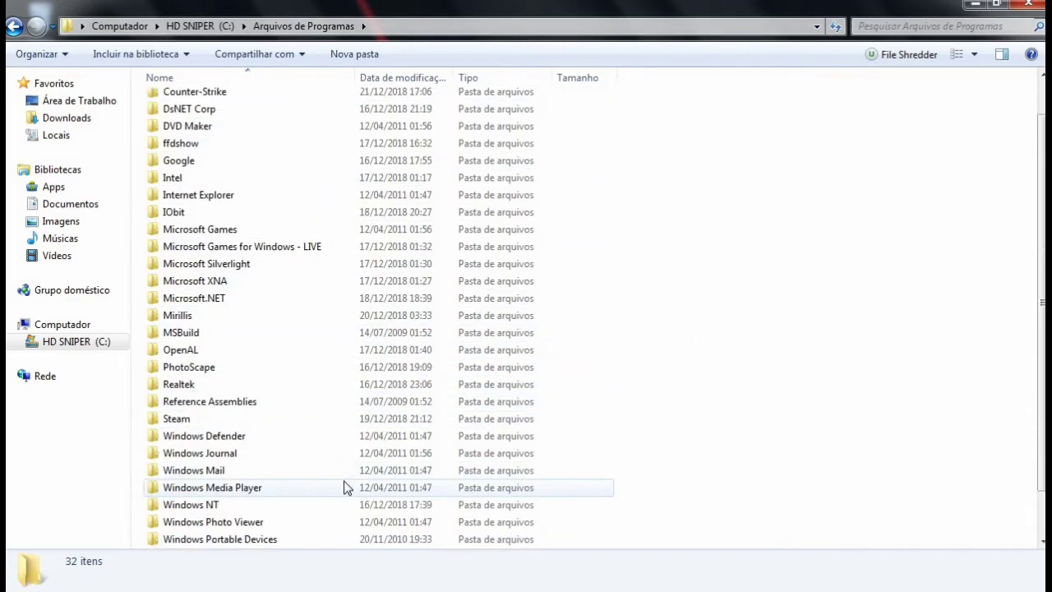
pyautogui.scroll(2, 663, 426)
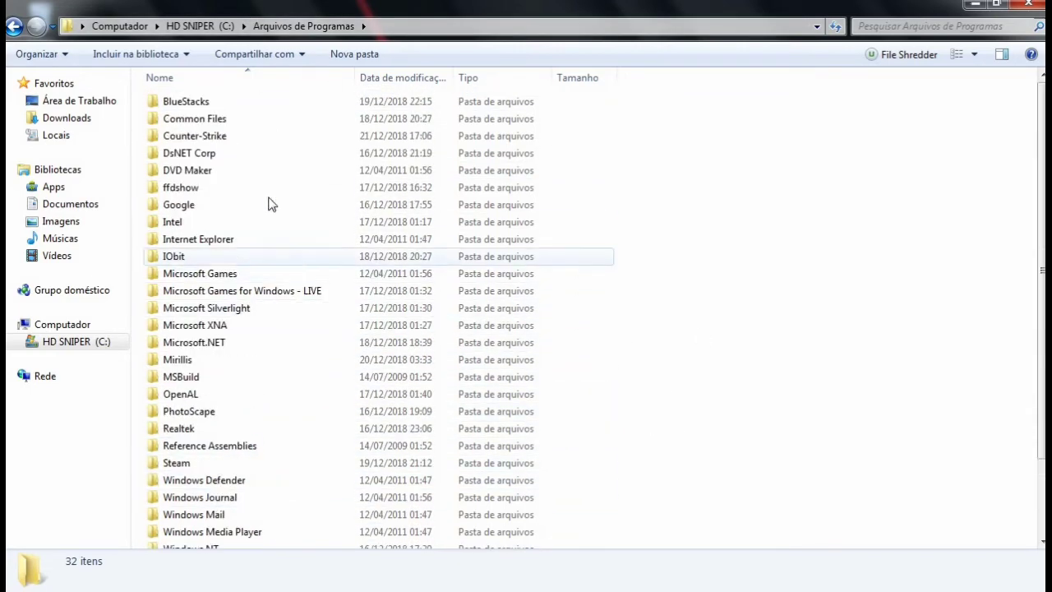
pyautogui.doubleClick(212, 136)
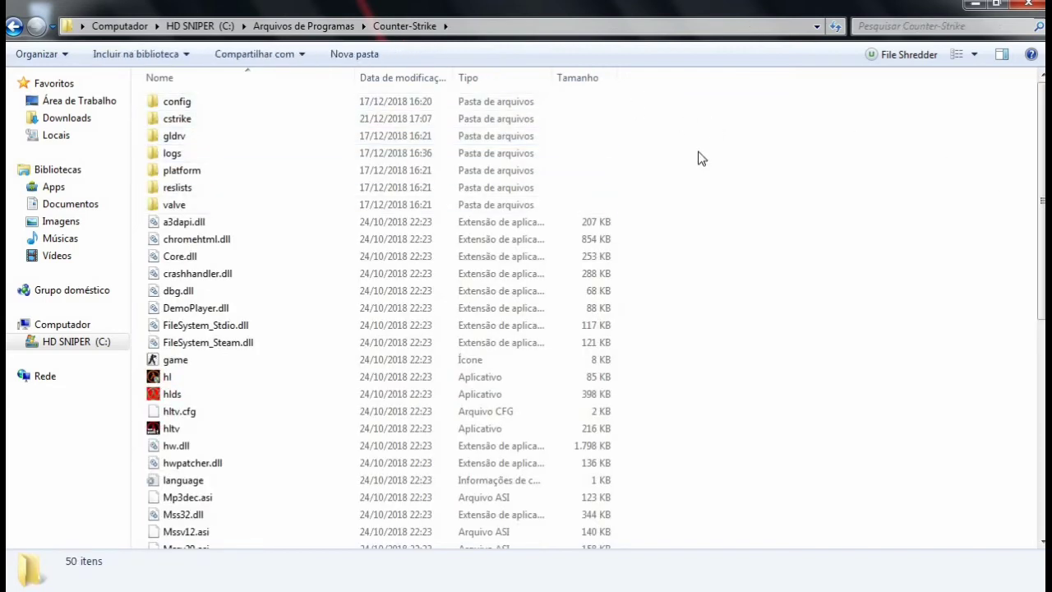
# Paste tempdecal.wad into the cstrike folder, replacing the existing file, and close the folder window
pyautogui.click(220, 122)
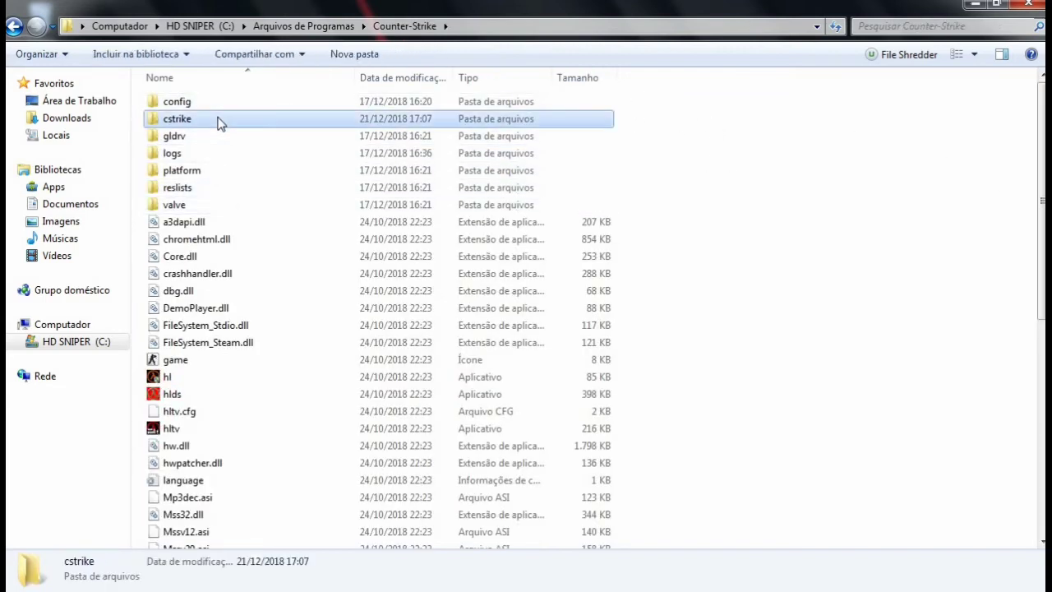
pyautogui.doubleClick(220, 121)
pyautogui.rightClick(757, 191)
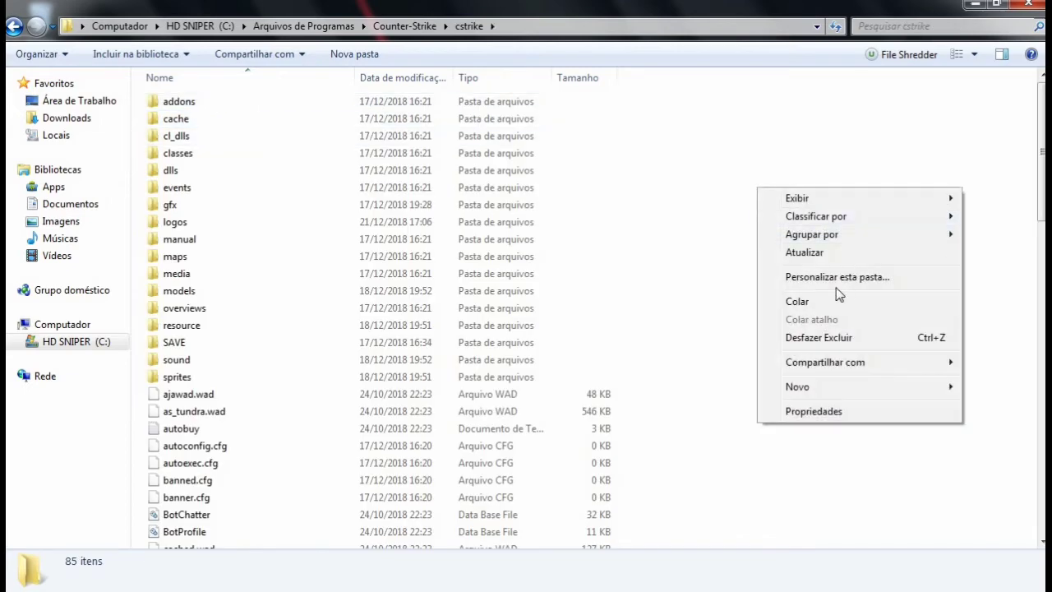
pyautogui.click(813, 300)
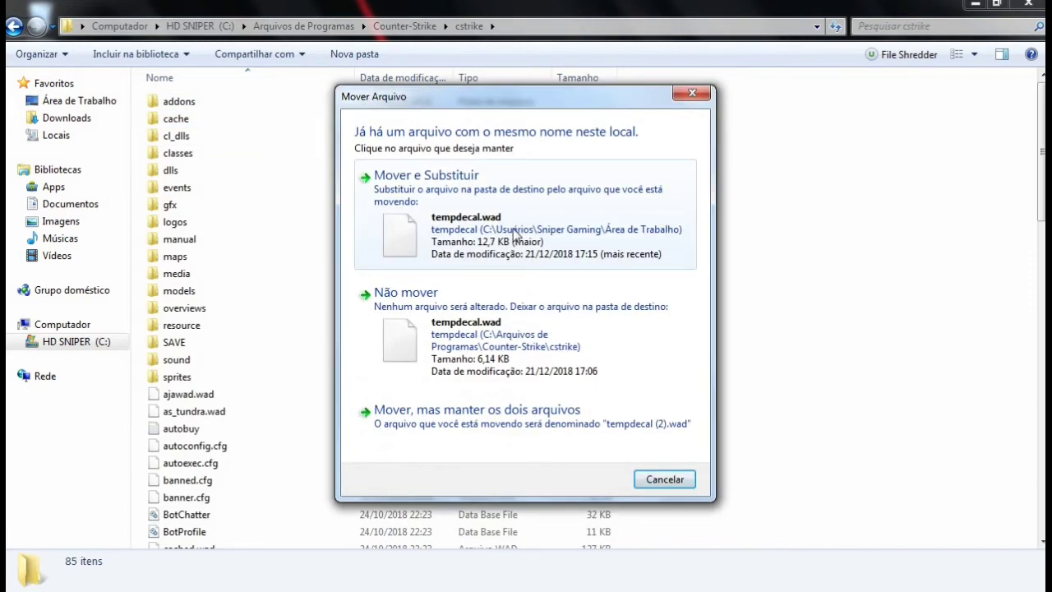
pyautogui.click(553, 207)
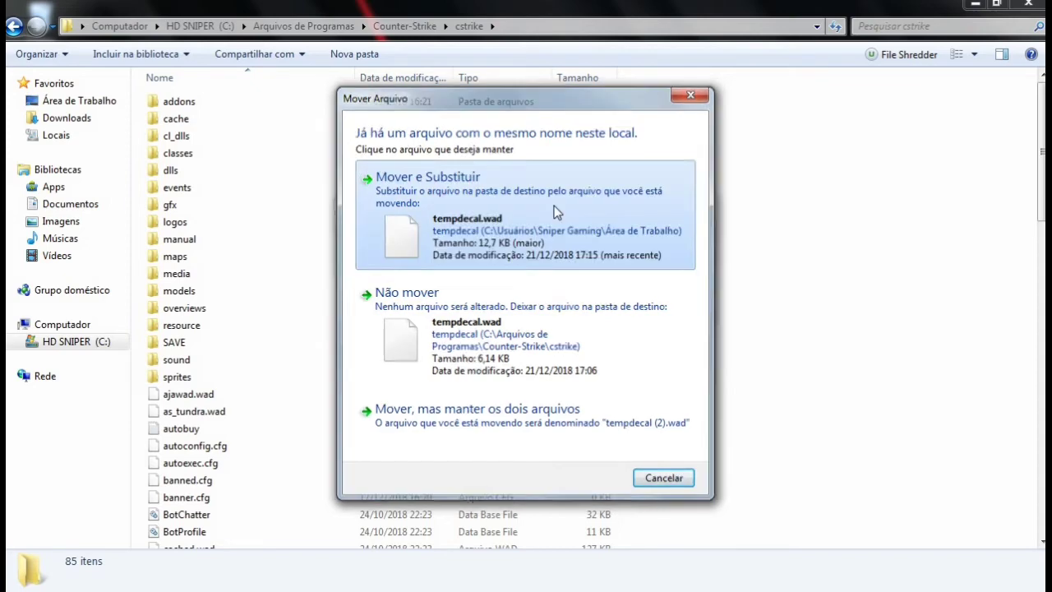
pyautogui.click(507, 368)
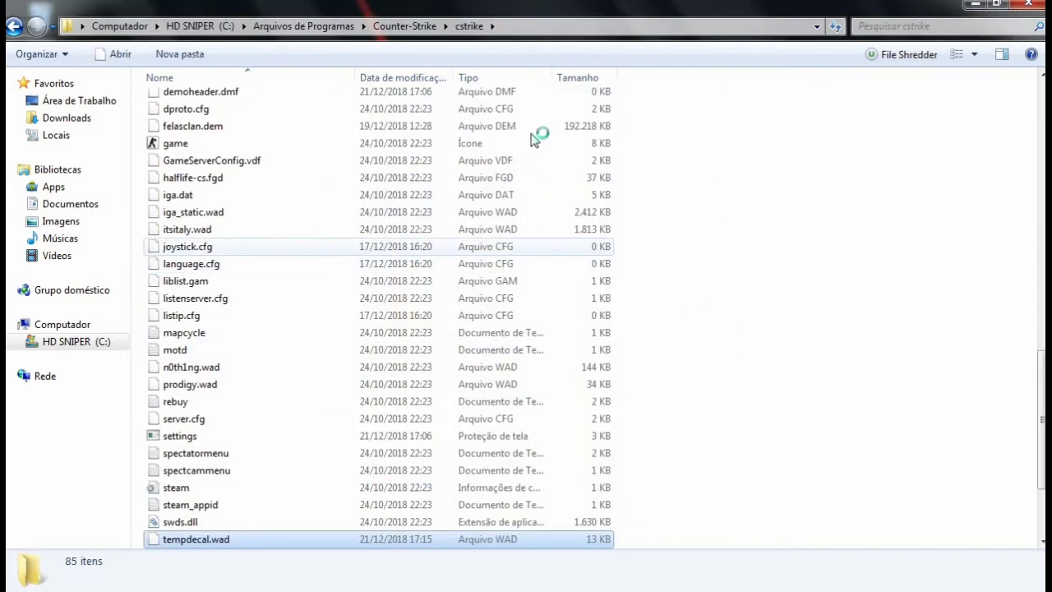
pyautogui.hotkey('alt', 'F4')
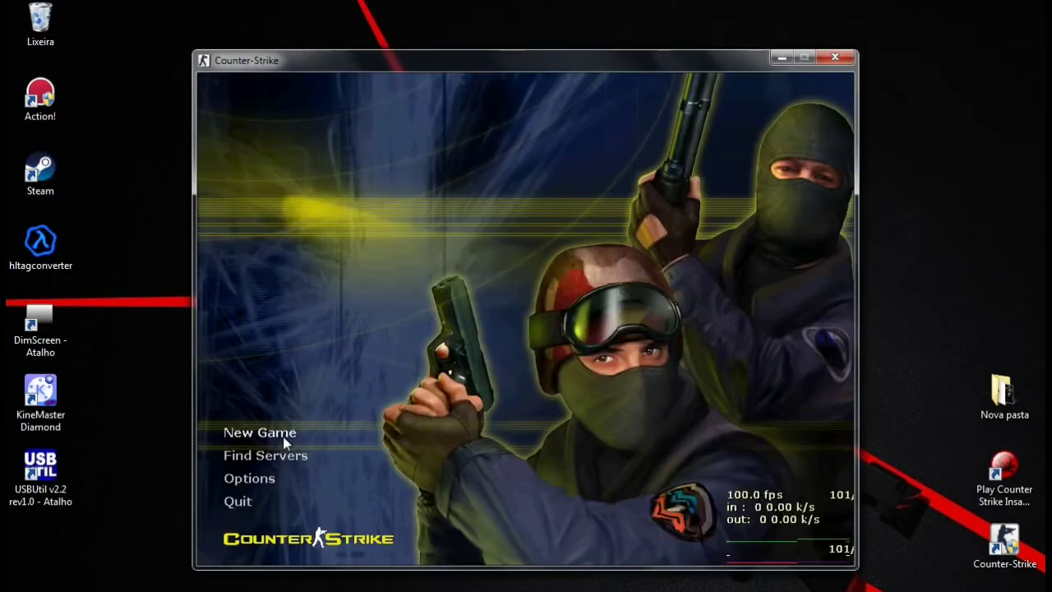
# In Counter-Strike, start a new game on the de_dust2 map and join the Counter-Terrorists as Seal Team 6
pyautogui.click(260, 432)
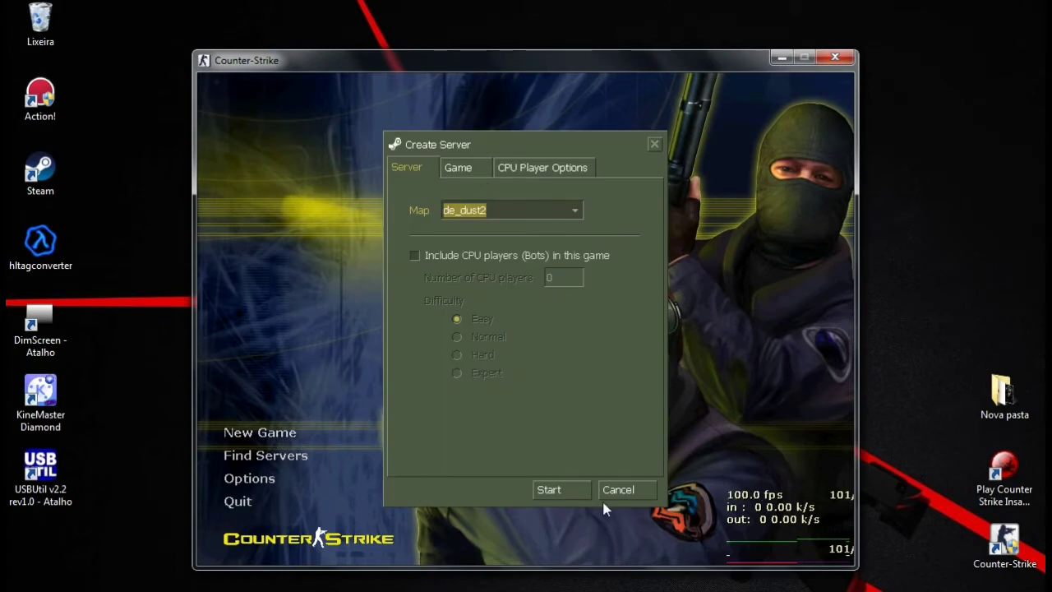
pyautogui.click(568, 490)
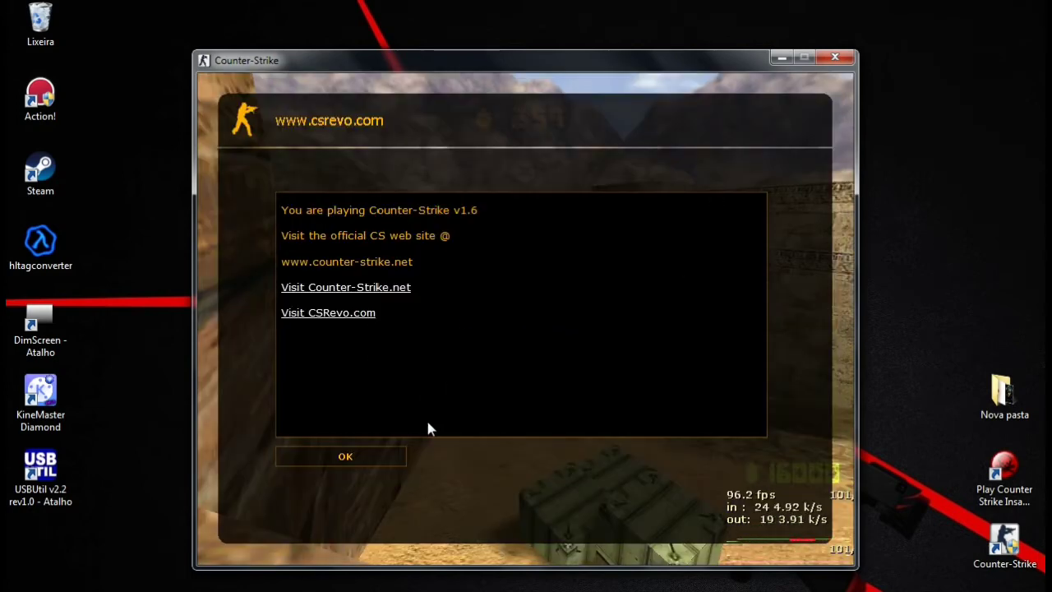
pyautogui.click(386, 456)
pyautogui.click(368, 233)
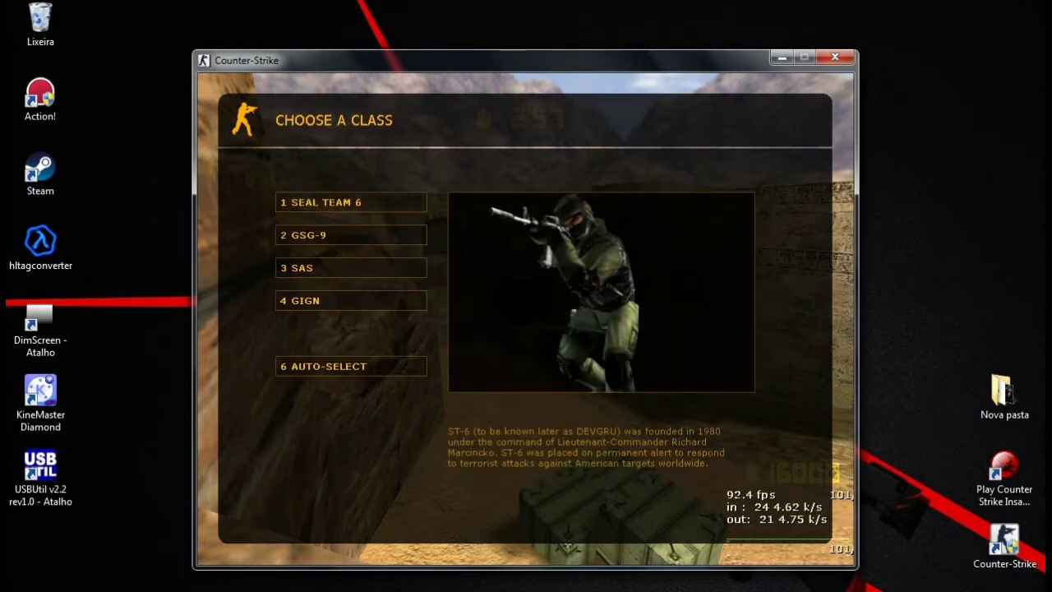
pyautogui.click(366, 207)
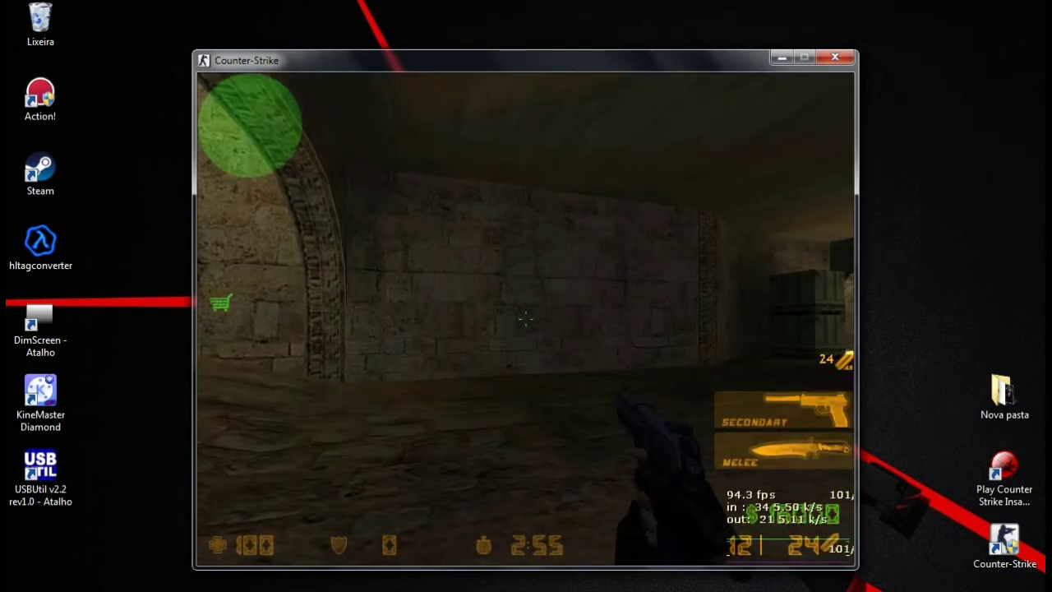
# Walk up to the dark, shaded brick wall, spray the custom logo on it, and view it from an angle
pyautogui.press('s')
pyautogui.press('d')
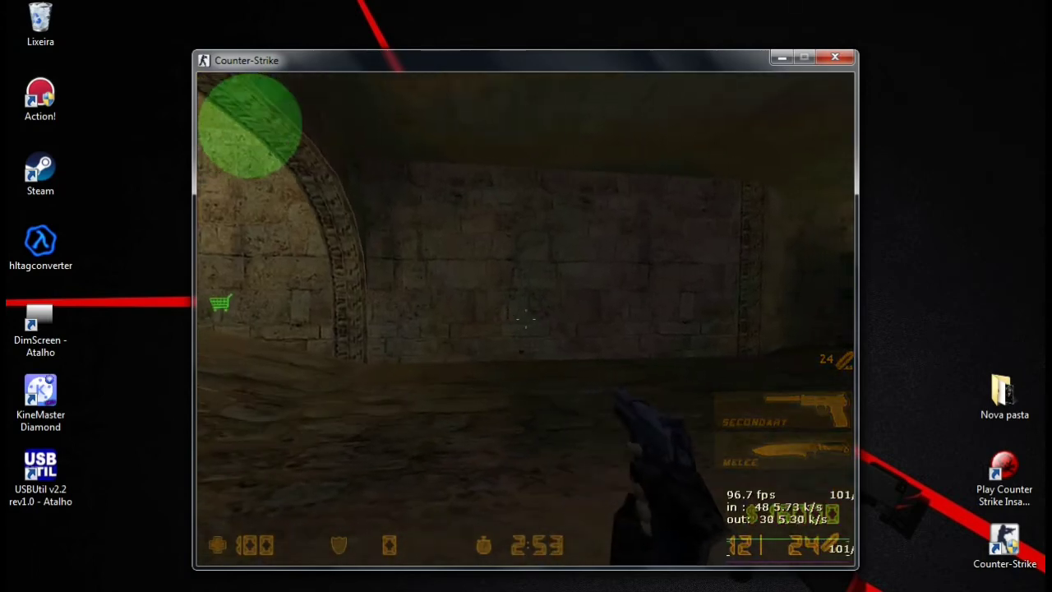
pyautogui.press('d')
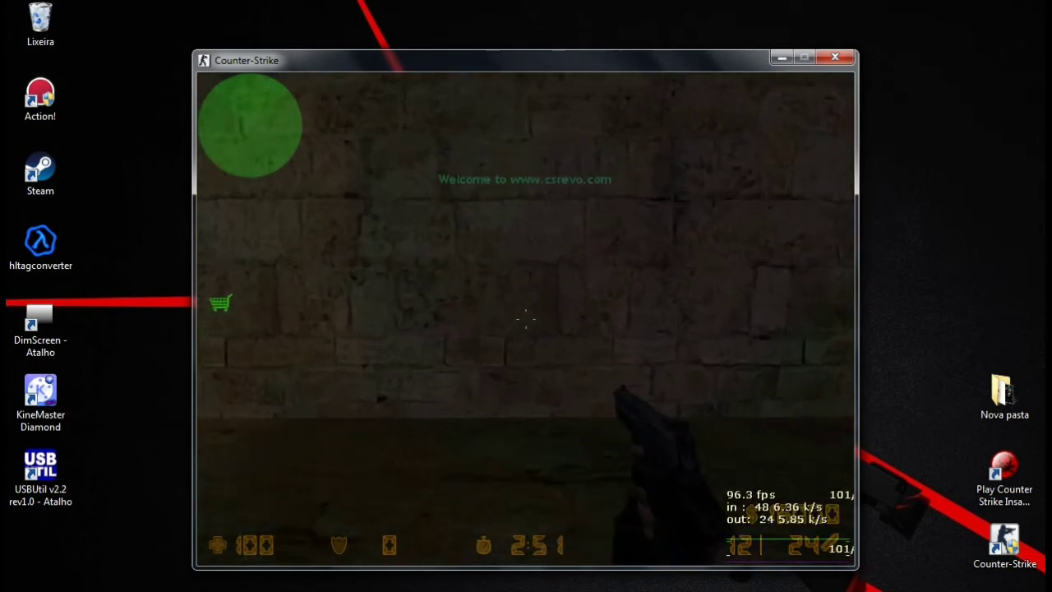
pyautogui.press('s')
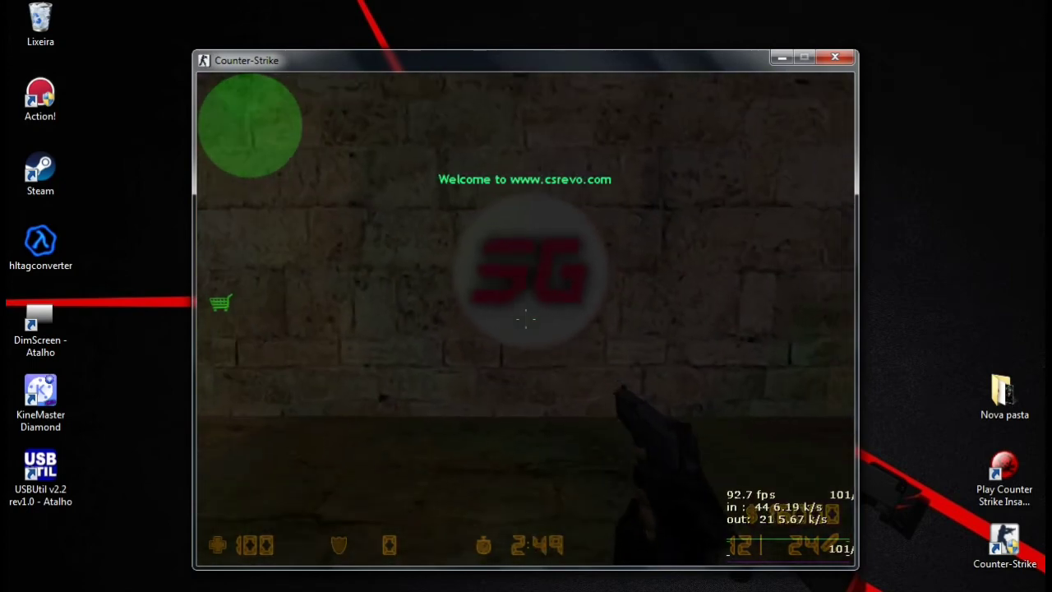
pyautogui.press('d')
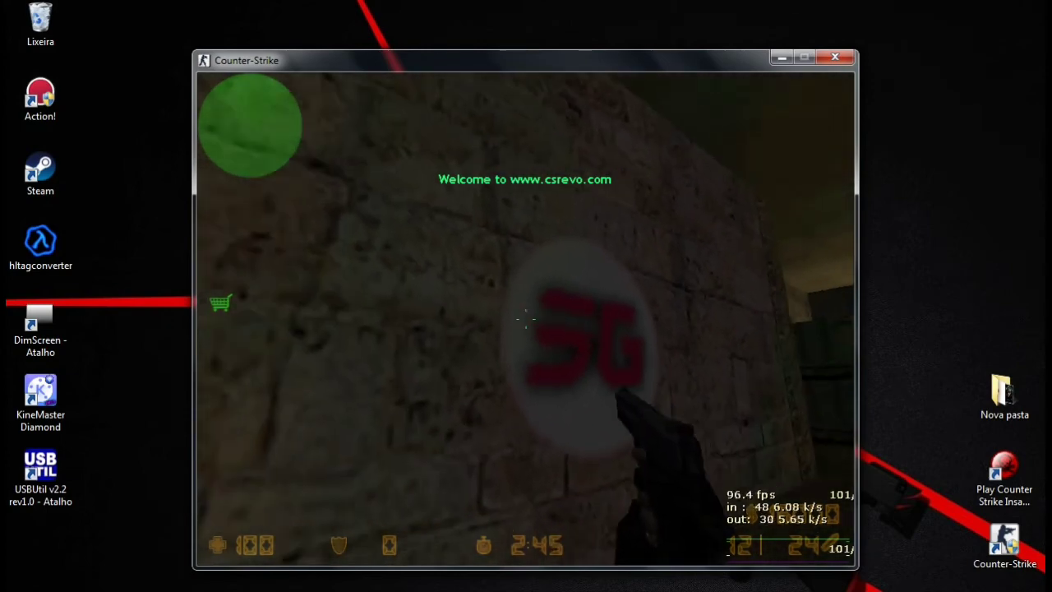
pyautogui.press('s')
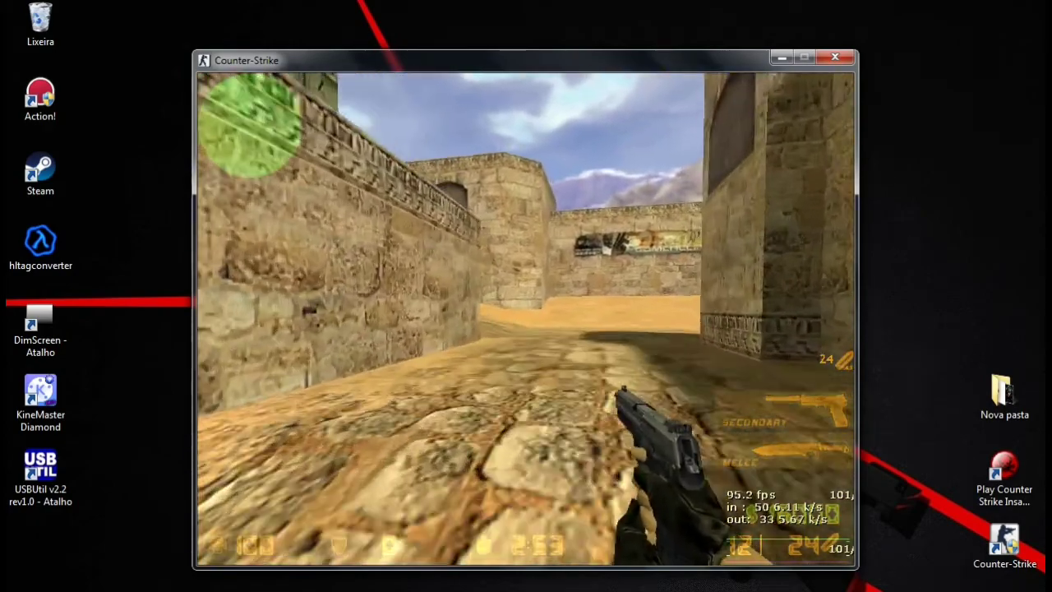
# Spray the custom logo on the sunlit outdoor stone wall and step back to view it from the front
pyautogui.press('a')
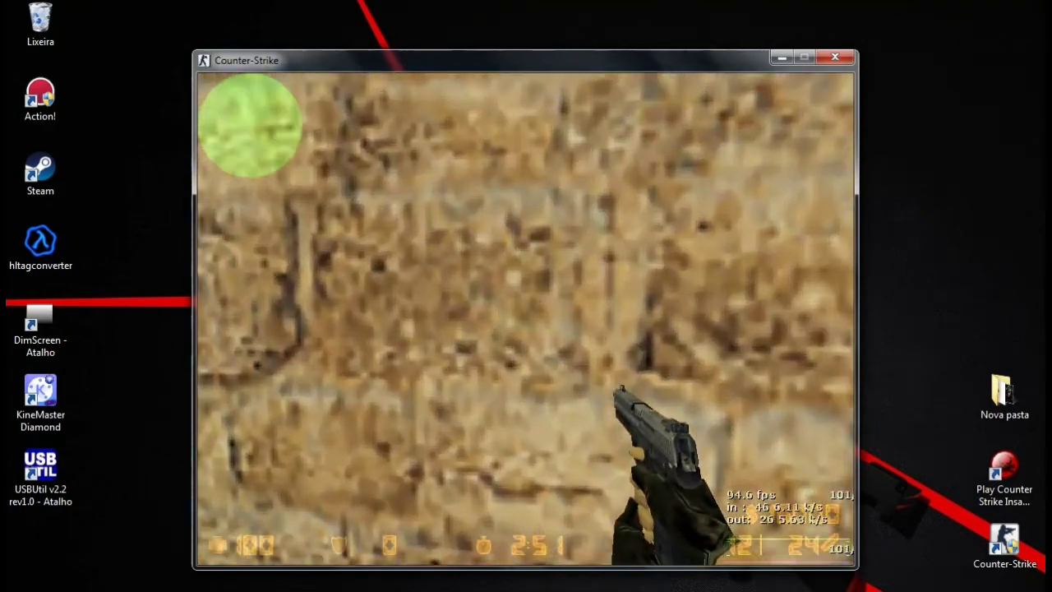
pyautogui.press('t')
pyautogui.press('s')
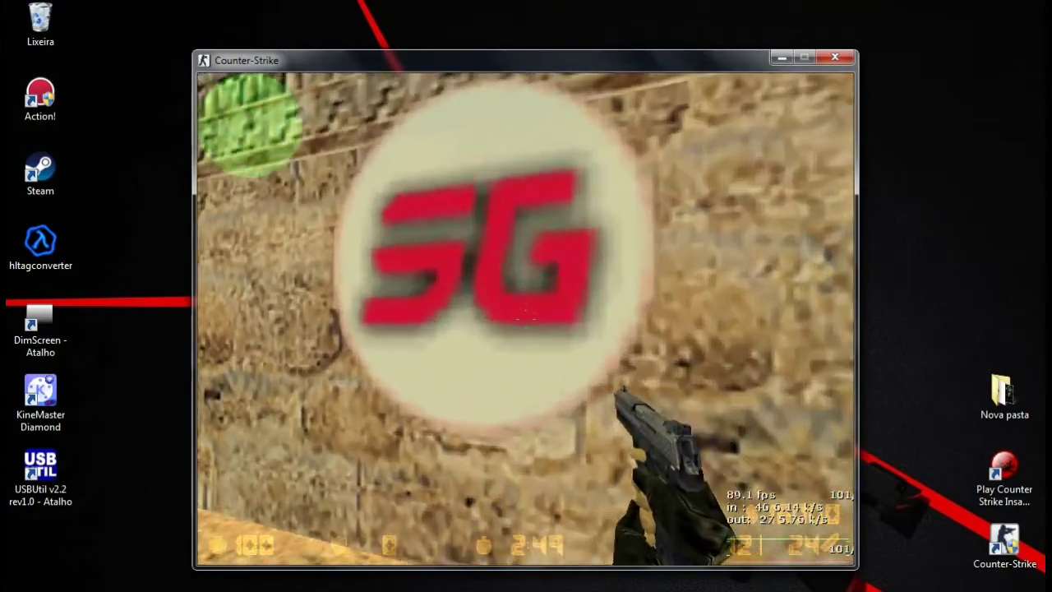
pyautogui.press('a')
pyautogui.press('w')
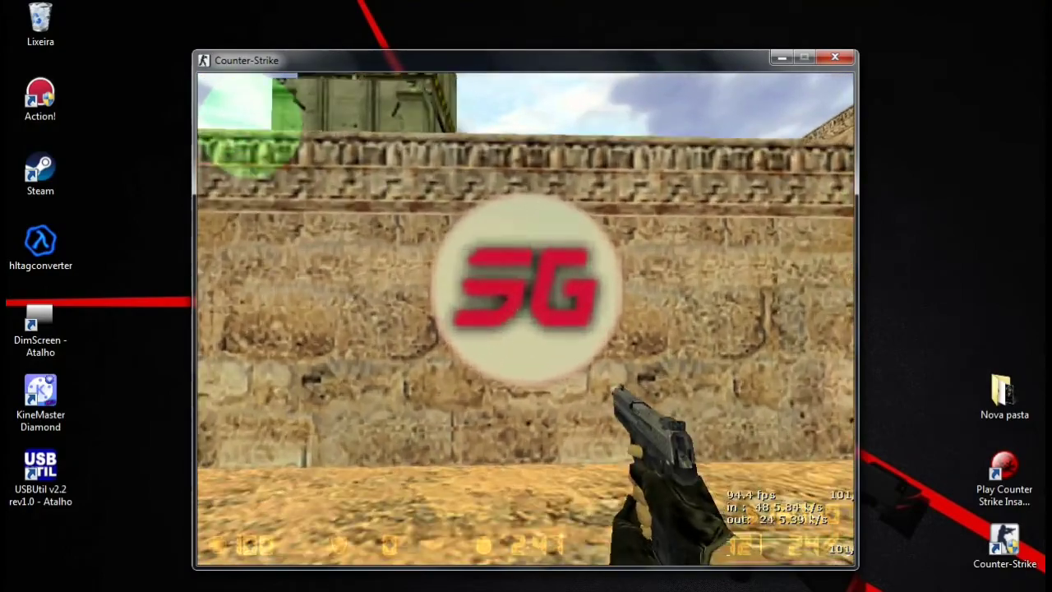